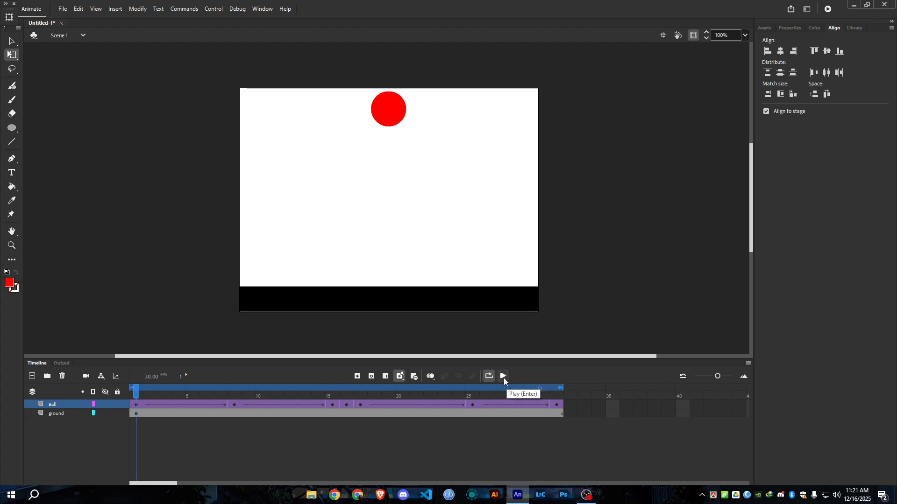
Play the bouncing-ball animation in the timeline and pause it.
{"action": "left_click", "coordinate": [504, 378]}
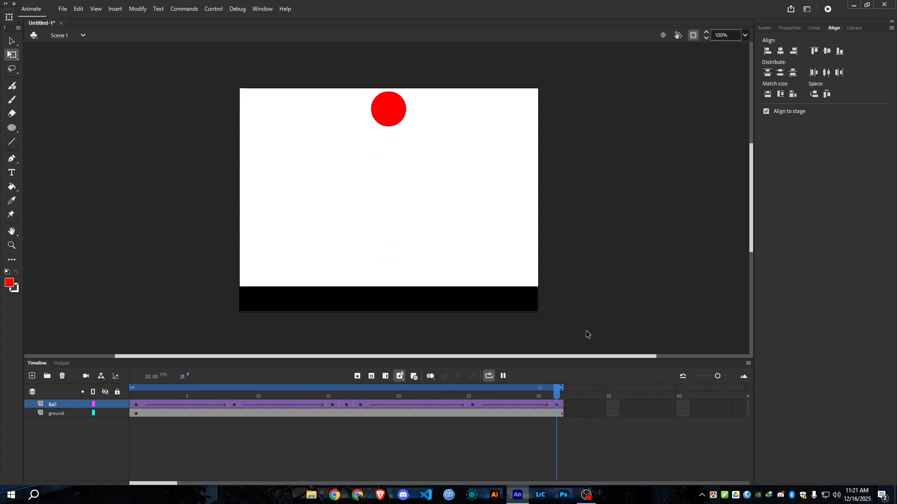
{"action": "left_click", "coordinate": [504, 376]}
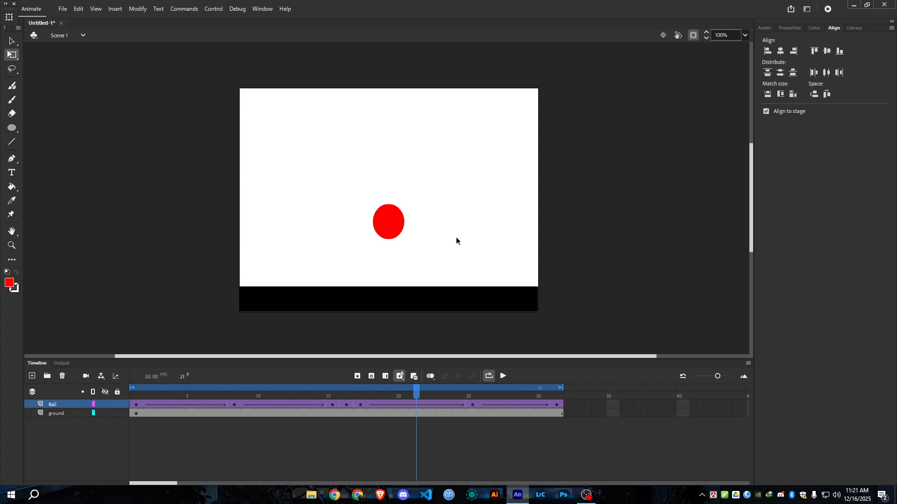
Save the bouncing-ball animation to the Desktop as Untitled-1 in Animate Document (*.fla) format and close it.
{"action": "left_click", "coordinate": [63, 9]}
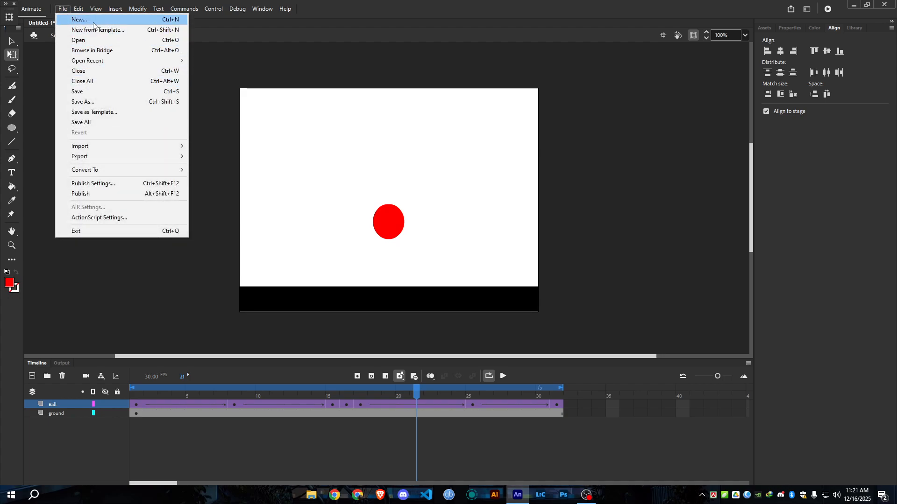
{"action": "left_click", "coordinate": [206, 81]}
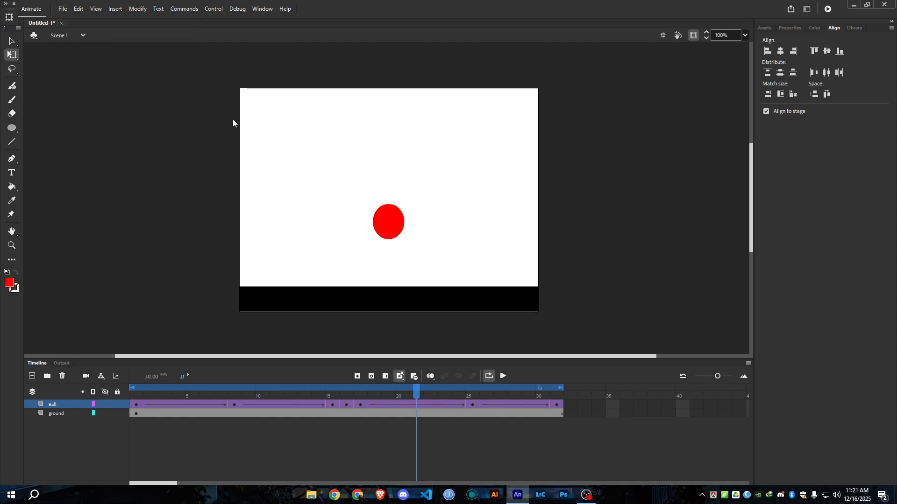
{"action": "key", "text": "ctrl+s"}
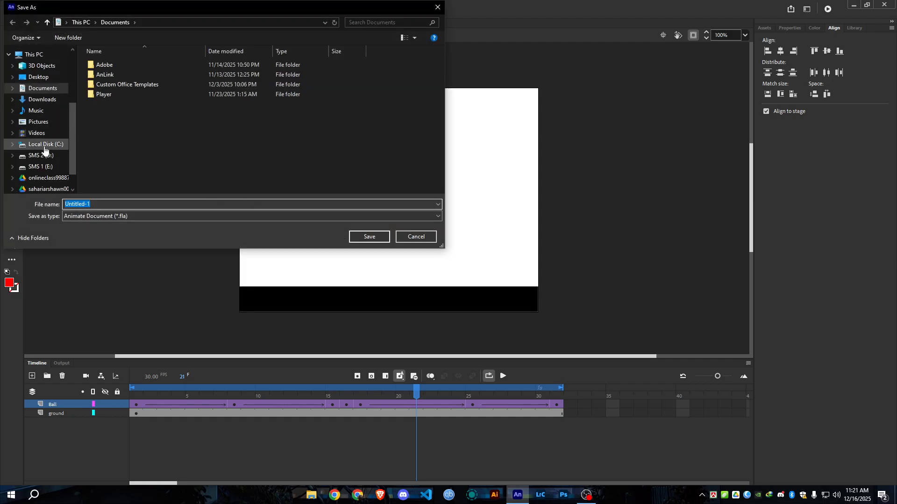
{"action": "left_click", "coordinate": [37, 77]}
{"action": "left_click", "coordinate": [384, 240]}
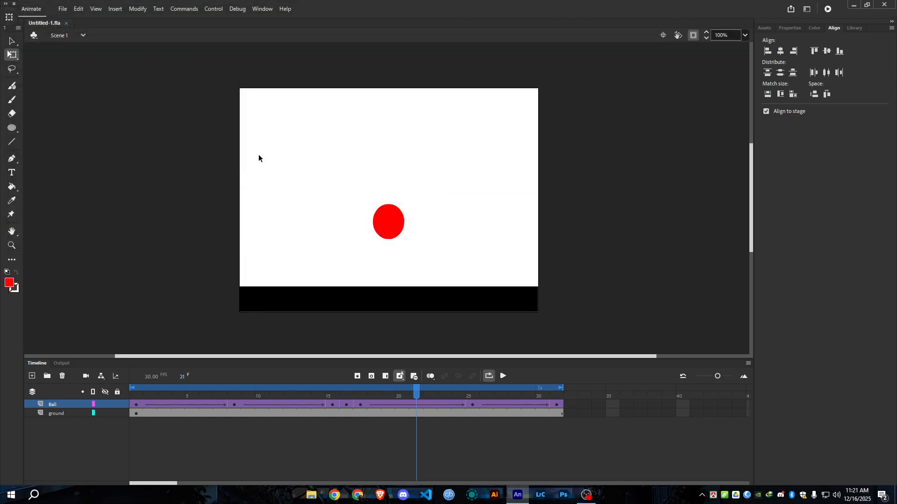
{"action": "left_click", "coordinate": [67, 23]}
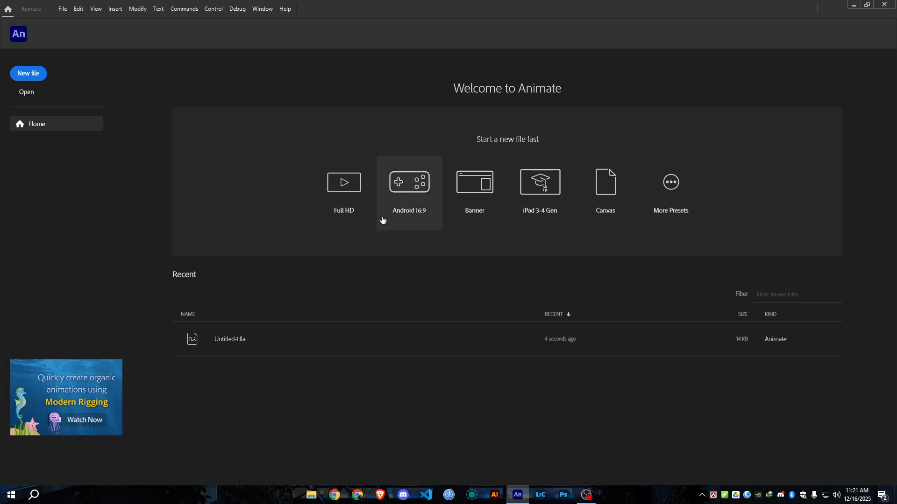
Create a new Character Animation document with the Standard 640 x 480 preset, 30 fps frame rate and ActionScript 3.0 platform.
{"action": "left_click", "coordinate": [63, 10]}
{"action": "left_click", "coordinate": [79, 20]}
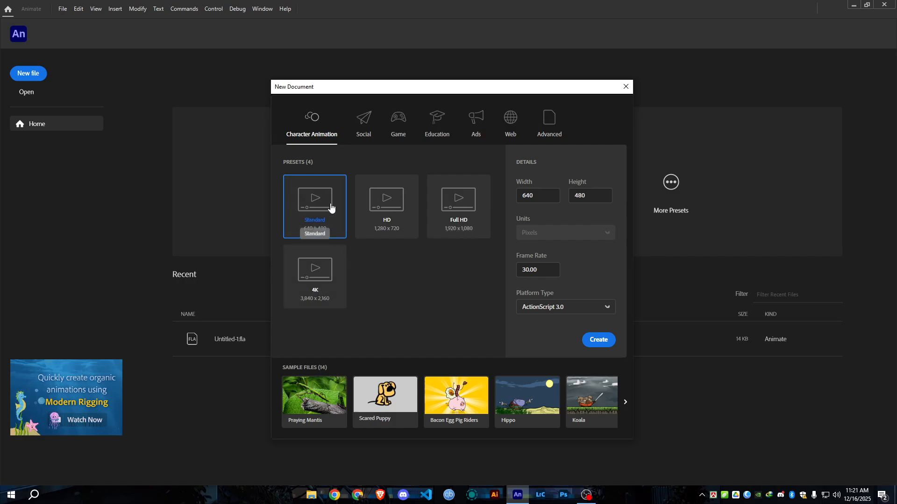
{"action": "left_click", "coordinate": [593, 340]}
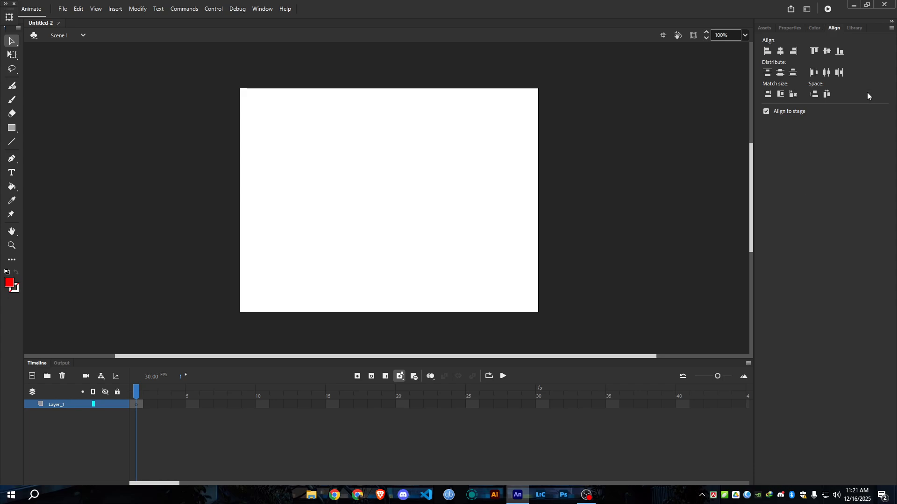
Reset the Basic workspace to its original layout, and make the timeline taller with its frame view zoomed out.
{"action": "left_click", "coordinate": [762, 26]}
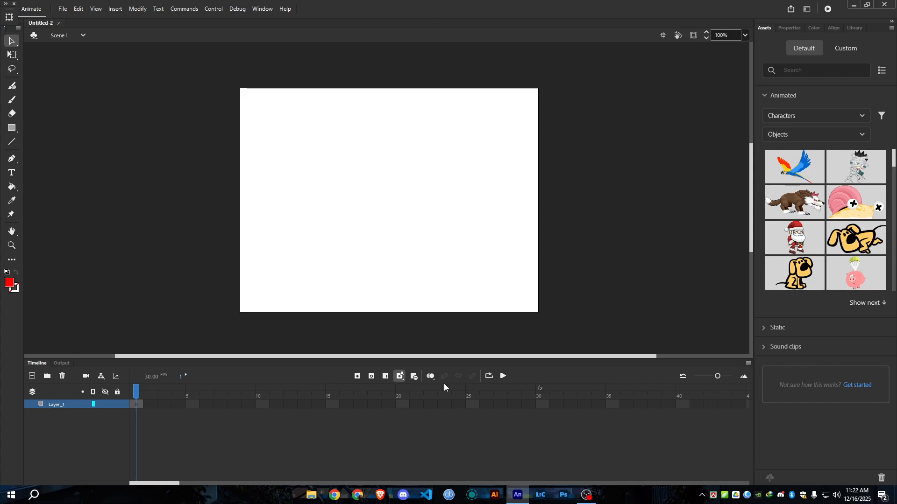
{"action": "left_click", "coordinate": [807, 9]}
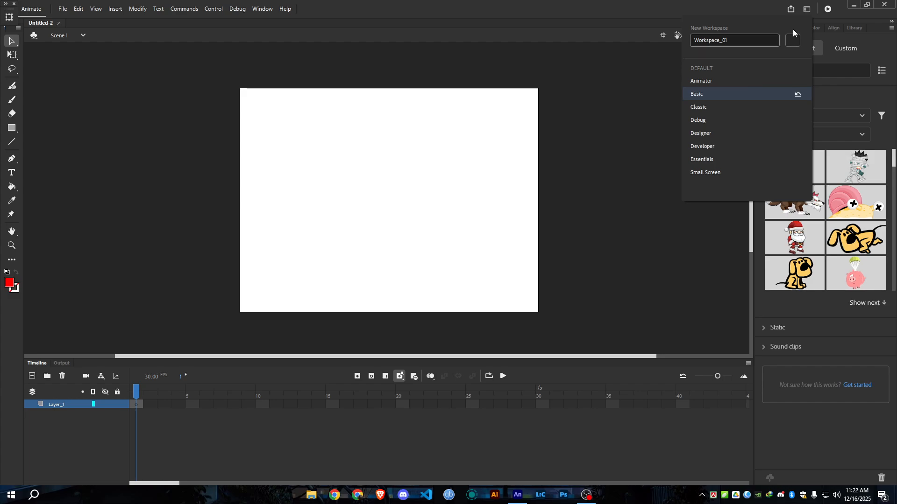
{"action": "left_click", "coordinate": [797, 96]}
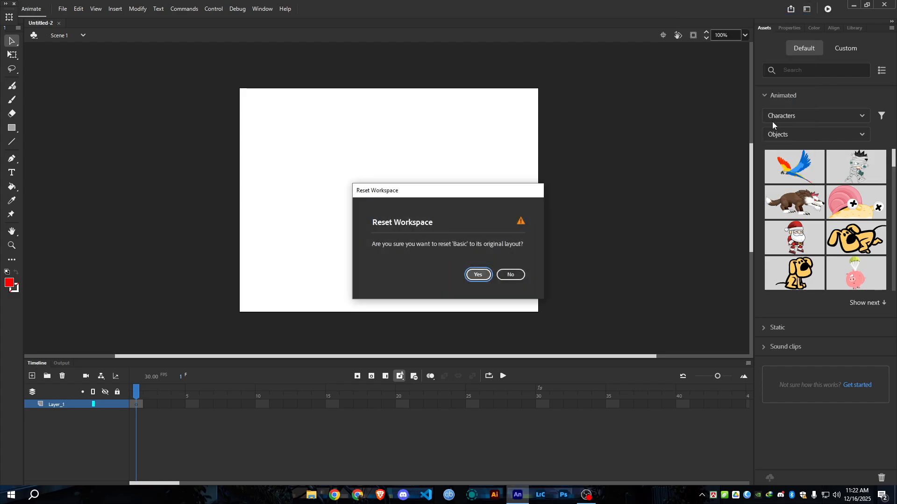
{"action": "left_click", "coordinate": [485, 274]}
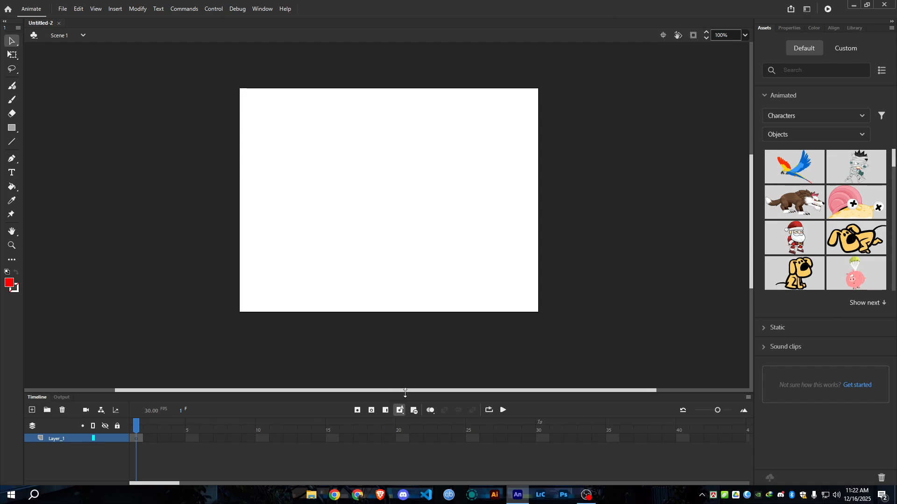
{"action": "left_click_drag", "start_coordinate": [405, 397], "coordinate": [413, 353]}
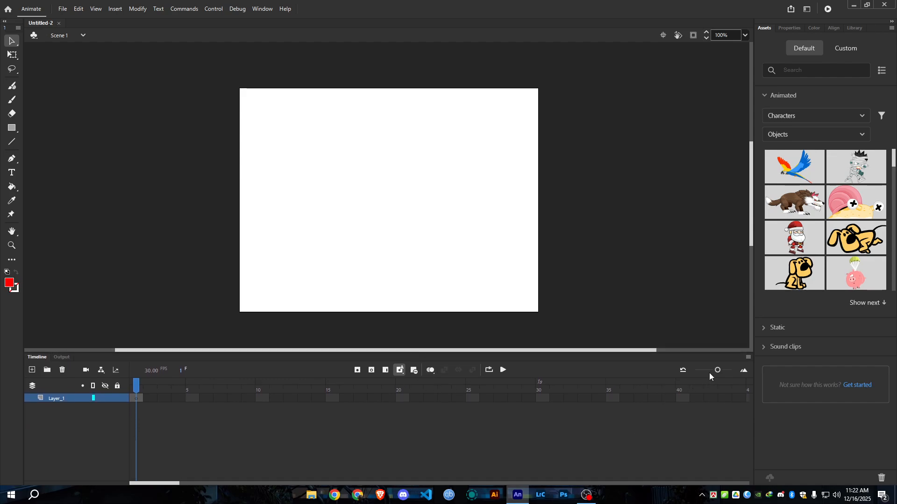
{"action": "left_click_drag", "start_coordinate": [714, 370], "coordinate": [713, 371]}
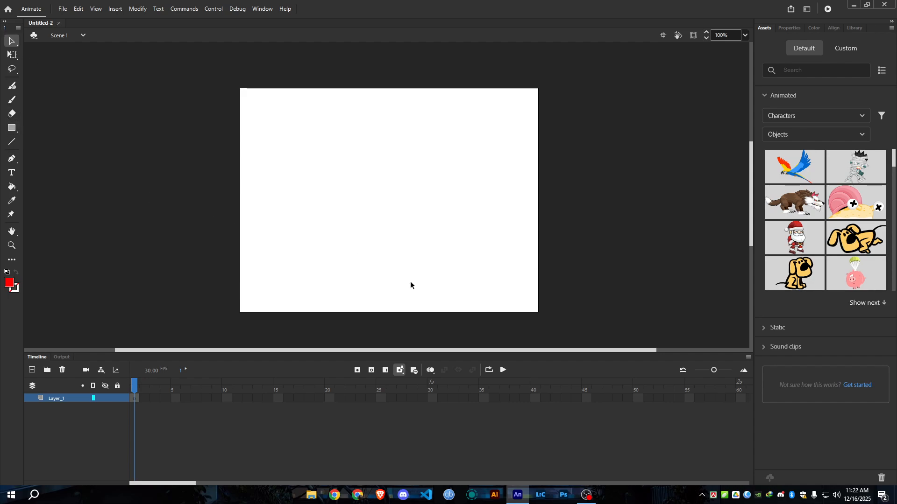
Draw a black (#000000) filled rectangle about 642 by 28 px across the full width of the lower stage.
{"action": "left_click", "coordinate": [11, 132]}
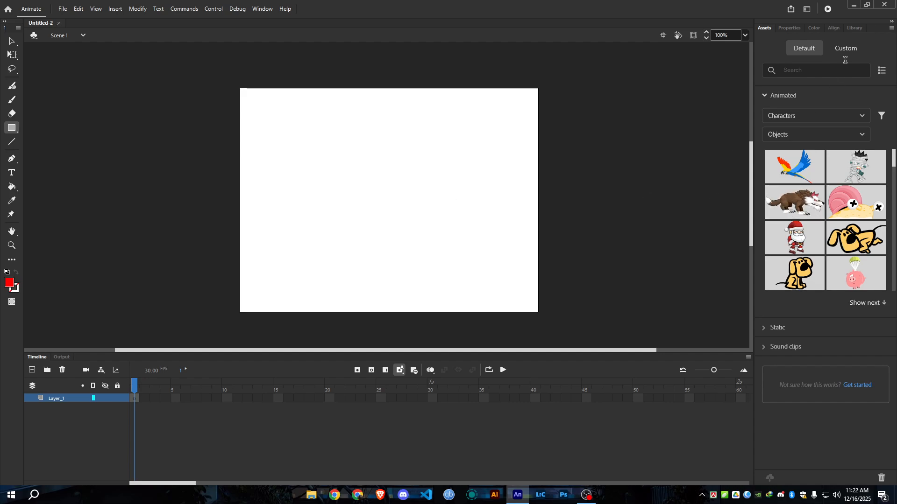
{"action": "left_click", "coordinate": [788, 29]}
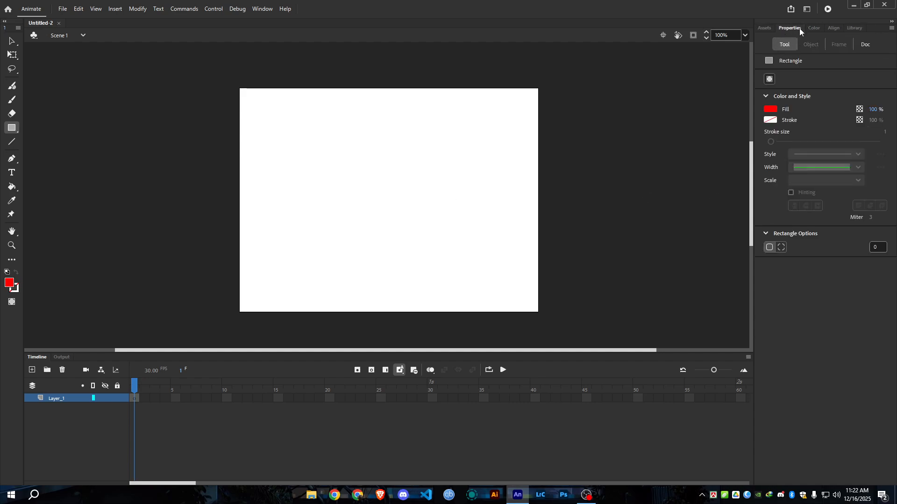
{"action": "left_click", "coordinate": [769, 109]}
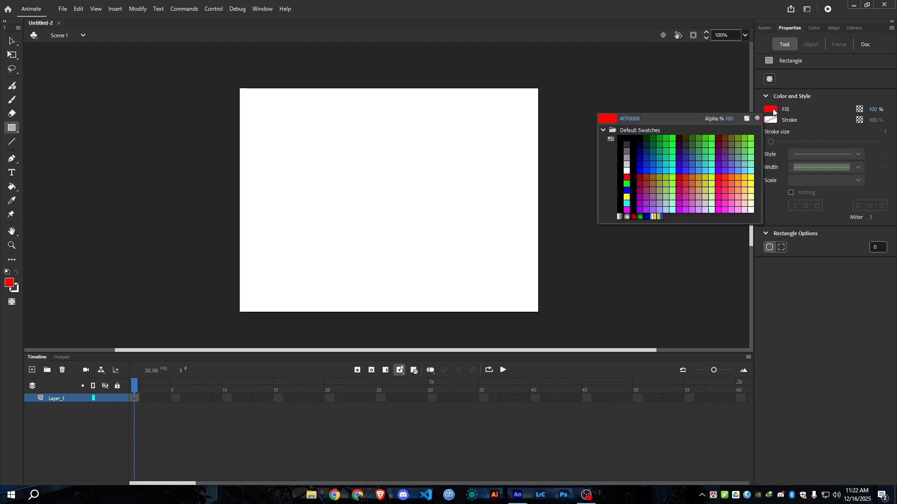
{"action": "left_click", "coordinate": [630, 138]}
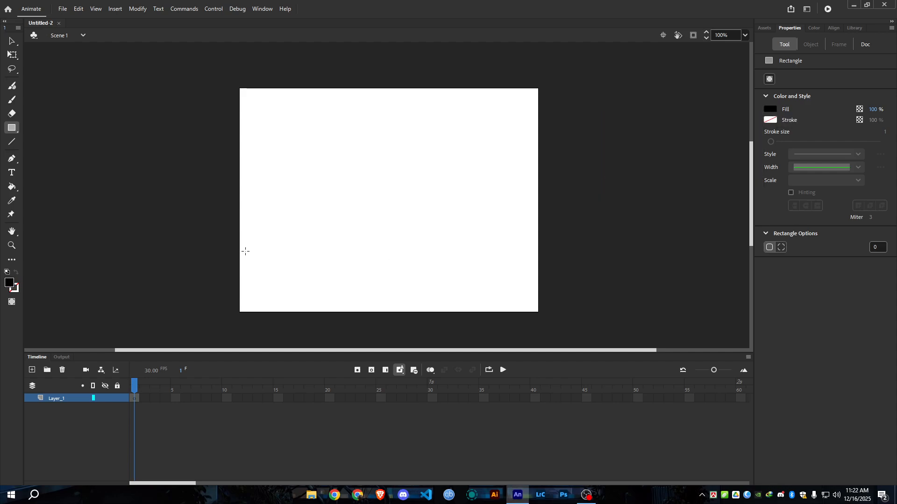
{"action": "left_click_drag", "start_coordinate": [239, 248], "coordinate": [539, 262]}
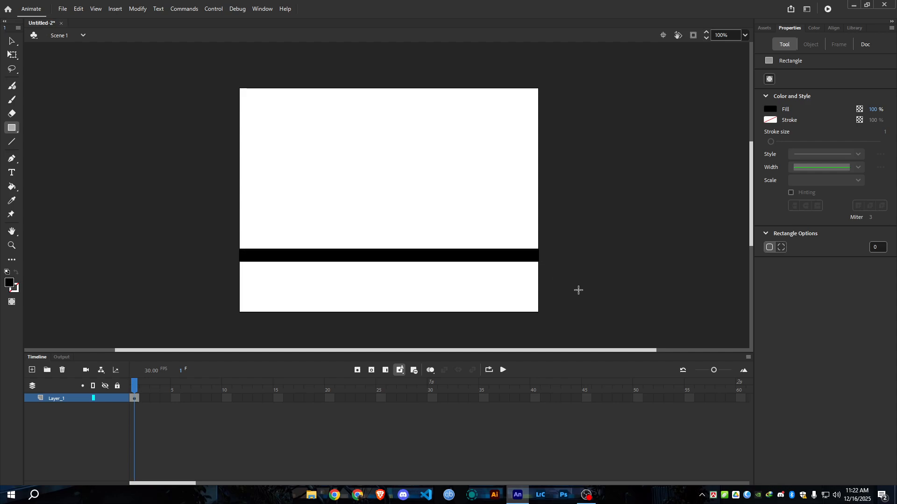
Align the black rectangle to the bottom edge of the stage, with Align to stage enabled.
{"action": "left_click", "coordinate": [11, 41]}
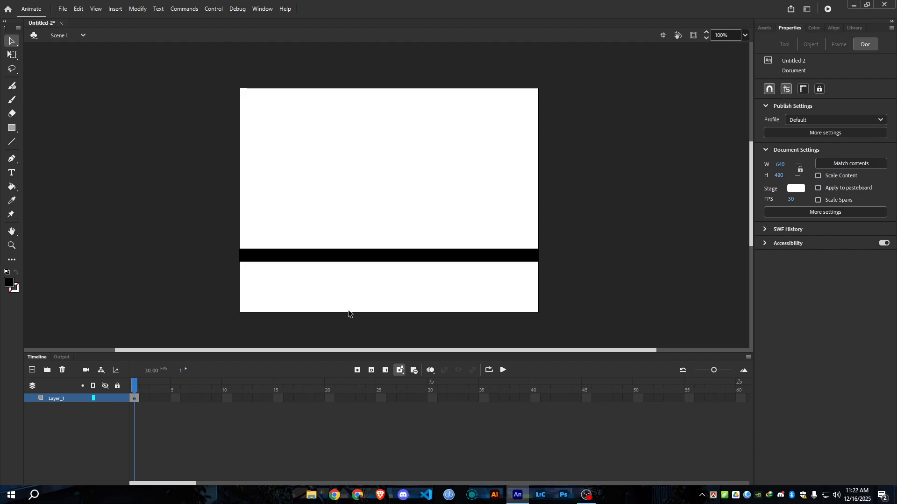
{"action": "mouse_move", "coordinate": [223, 240]}
{"action": "left_mouse_down"}
{"action": "mouse_move", "coordinate": [391, 268]}
{"action": "mouse_move", "coordinate": [560, 272]}
{"action": "left_mouse_up"}
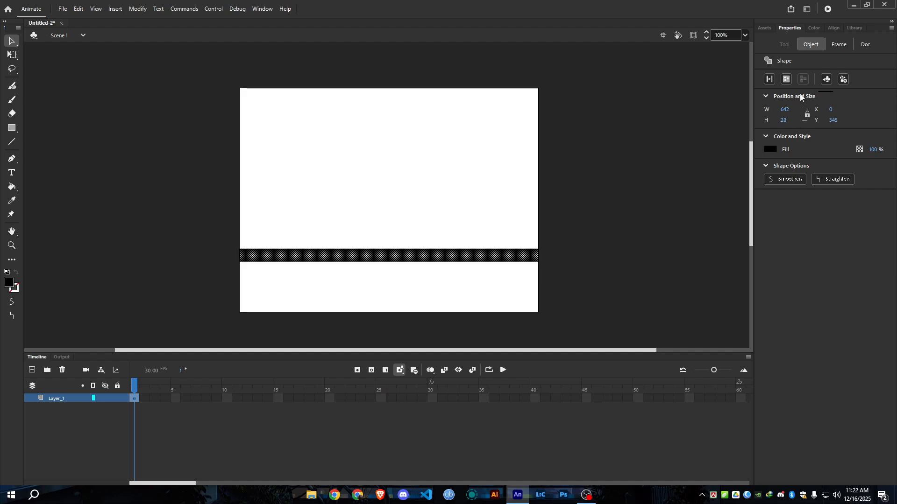
{"action": "left_click", "coordinate": [834, 28]}
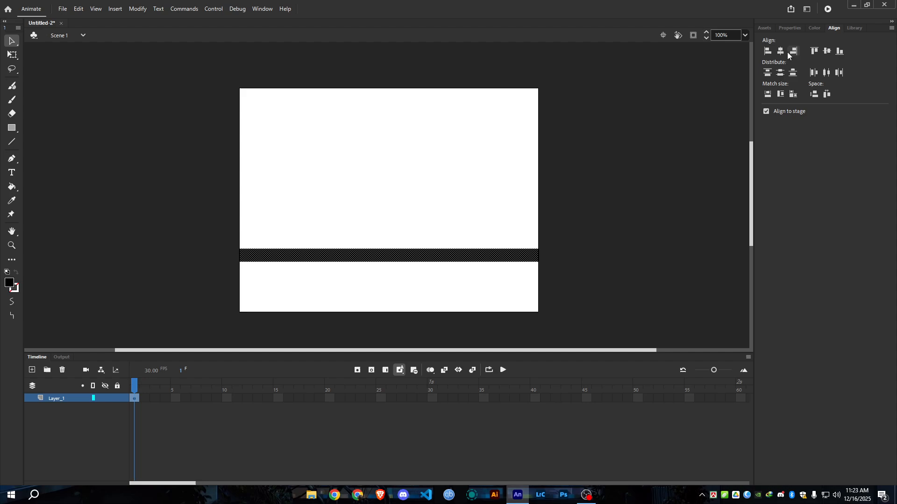
{"action": "left_click", "coordinate": [766, 113]}
{"action": "left_click", "coordinate": [838, 53]}
{"action": "left_click", "coordinate": [766, 112]}
{"action": "left_click", "coordinate": [840, 55]}
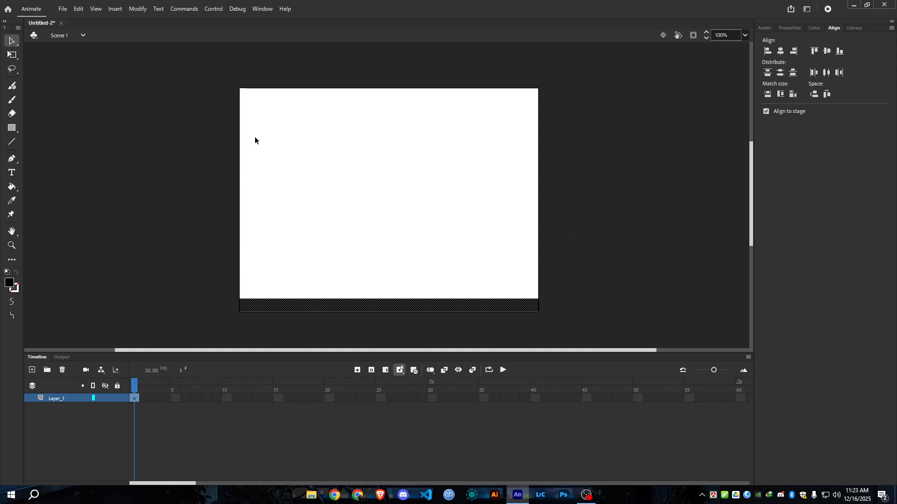
{"action": "left_click", "coordinate": [354, 168]}
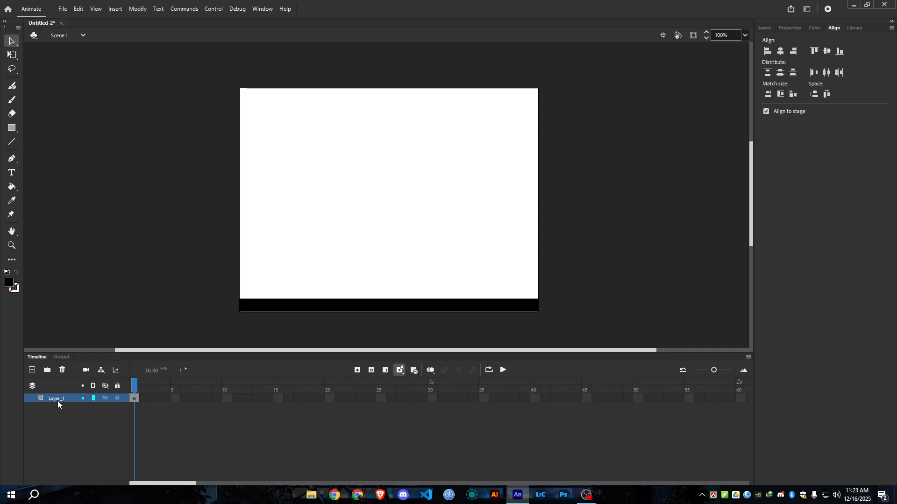
Check the frame rate in the New Document settings and close them without creating a document.
{"action": "left_click", "coordinate": [135, 399]}
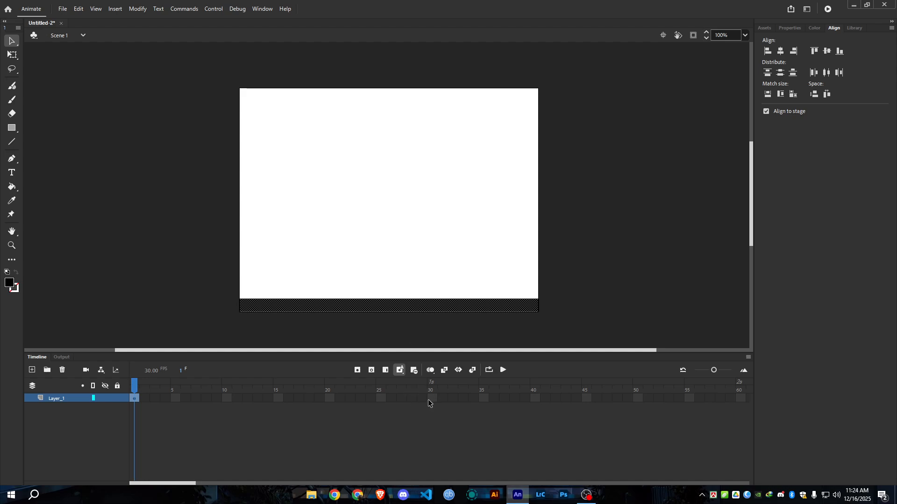
{"action": "left_click", "coordinate": [62, 9]}
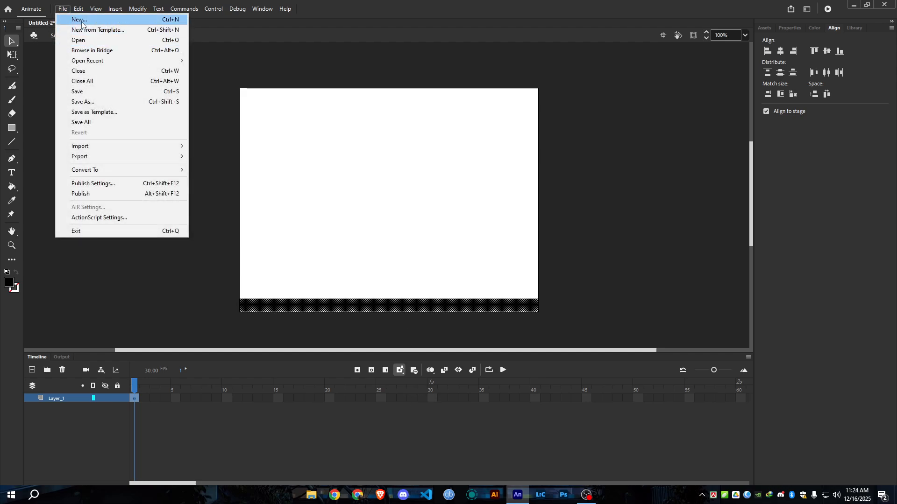
{"action": "left_click", "coordinate": [81, 20]}
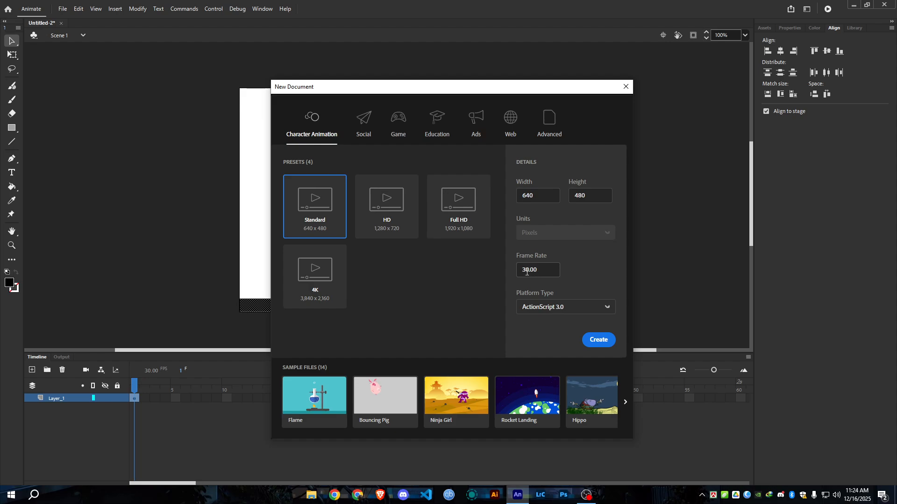
{"action": "left_click", "coordinate": [625, 87]}
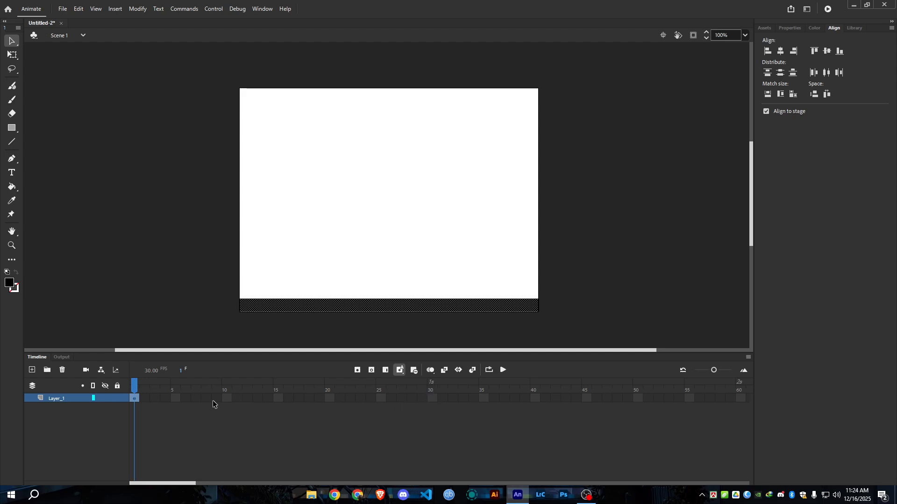
{"action": "left_click", "coordinate": [441, 399]}
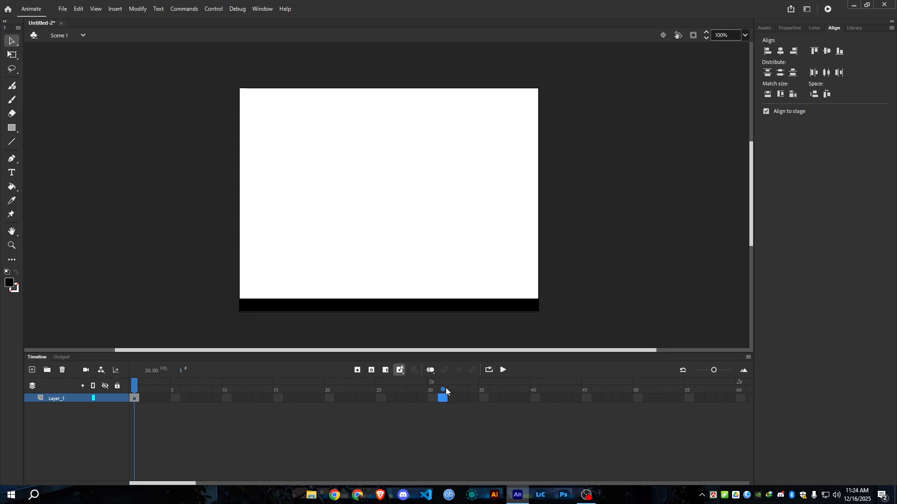
{"action": "left_click", "coordinate": [136, 387]}
{"action": "left_click_drag", "start_coordinate": [145, 401], "coordinate": [336, 404]}
{"action": "left_click", "coordinate": [135, 398]}
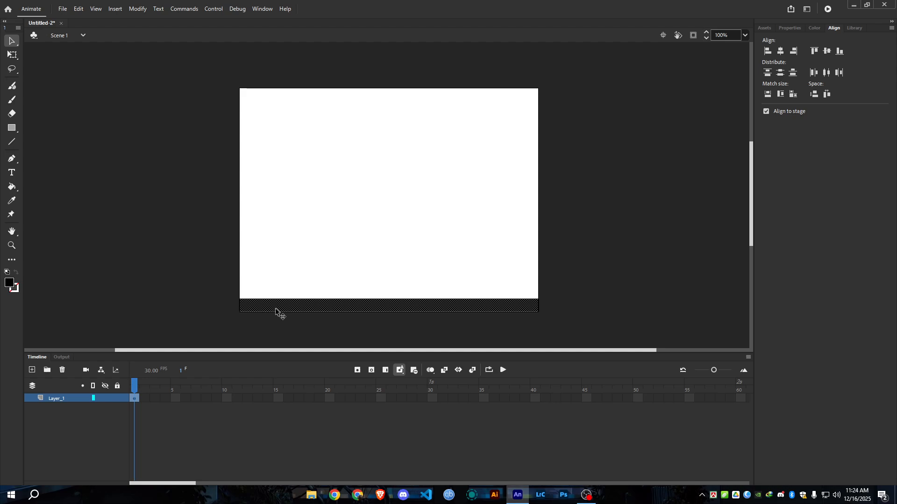
{"action": "left_click", "coordinate": [442, 398]}
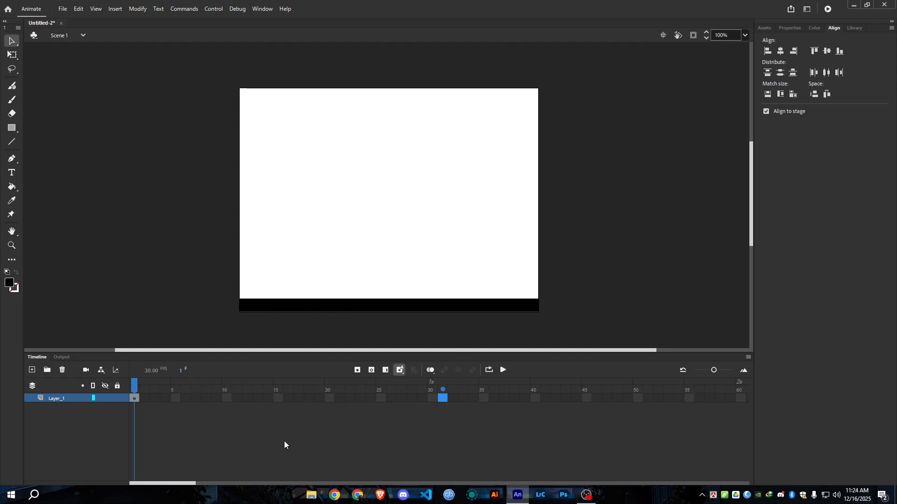
{"action": "left_click", "coordinate": [139, 401]}
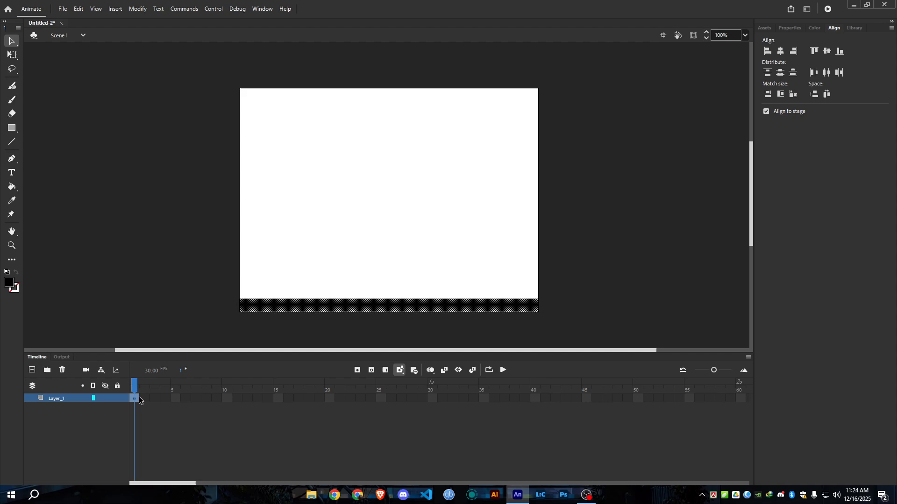
{"action": "left_click", "coordinate": [430, 400], "text": "shift"}
{"action": "left_click", "coordinate": [404, 415]}
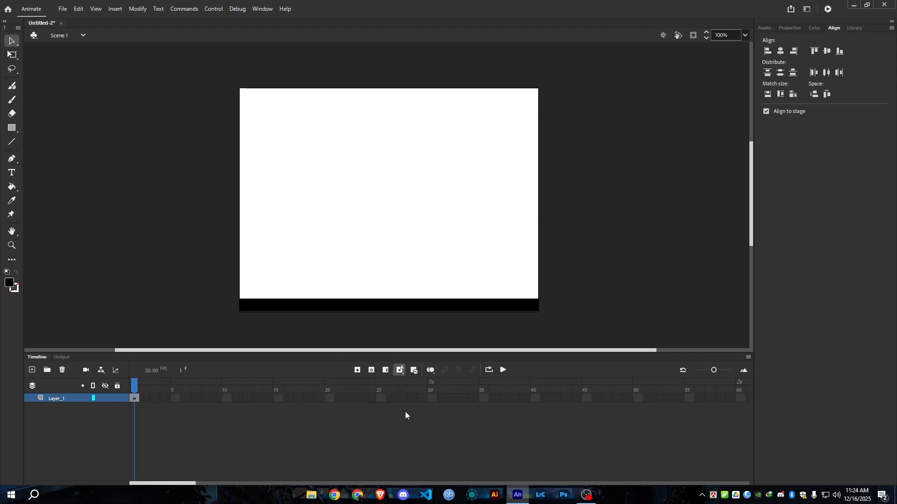
Try to extend Layer_1 by inserting frames over frames 1 to 30, and undo the insertion.
{"action": "left_click", "coordinate": [137, 400]}
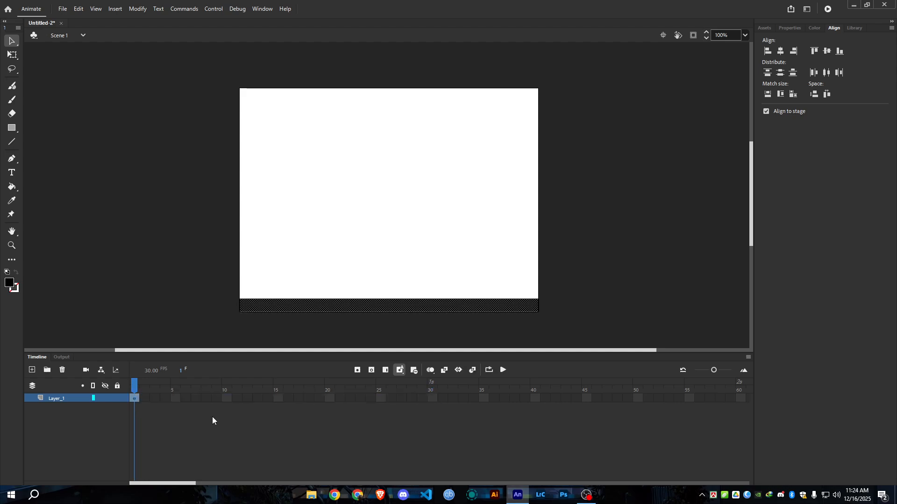
{"action": "left_click", "coordinate": [433, 400], "text": "shift"}
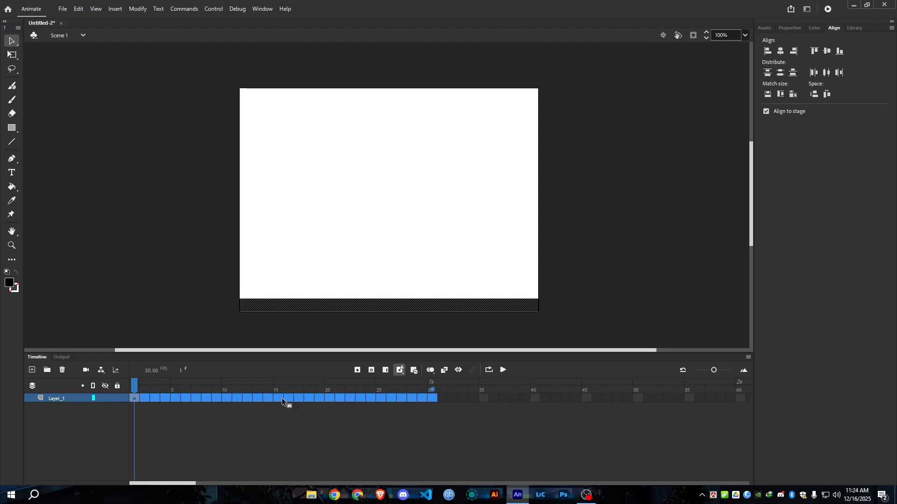
{"action": "left_click", "coordinate": [384, 373]}
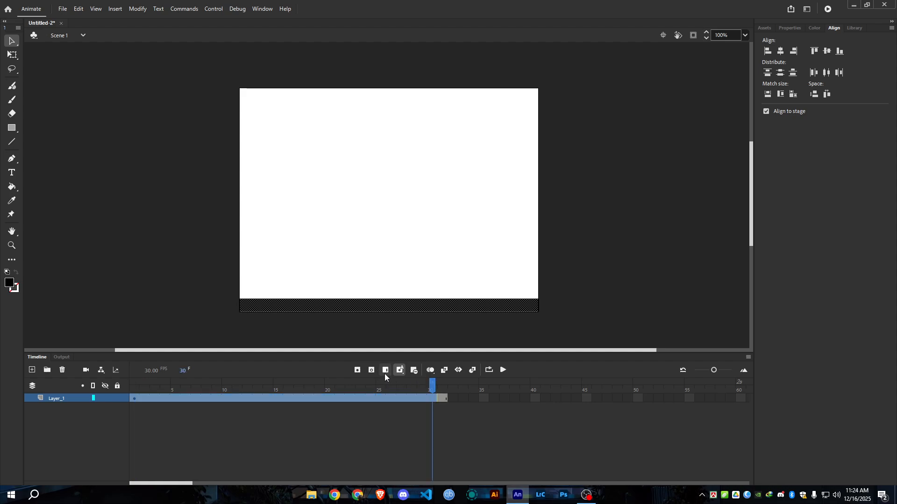
{"action": "left_click", "coordinate": [444, 399]}
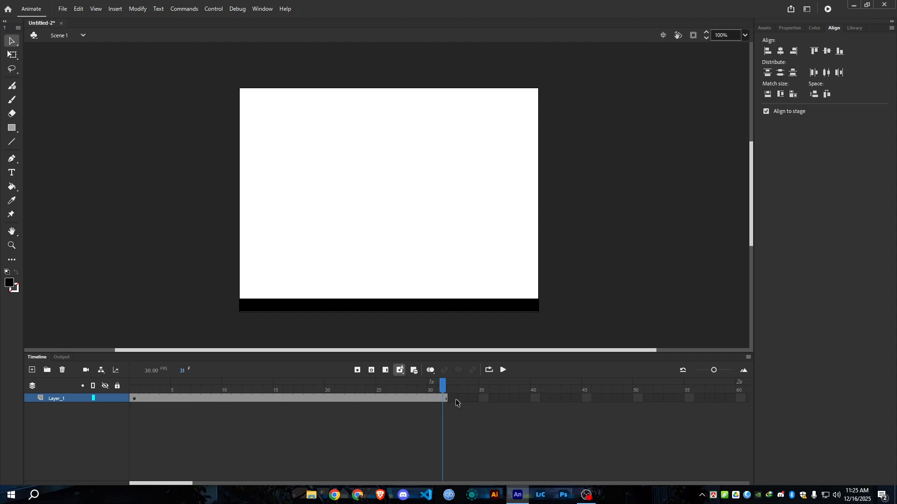
{"action": "left_click_drag", "start_coordinate": [443, 389], "coordinate": [413, 395]}
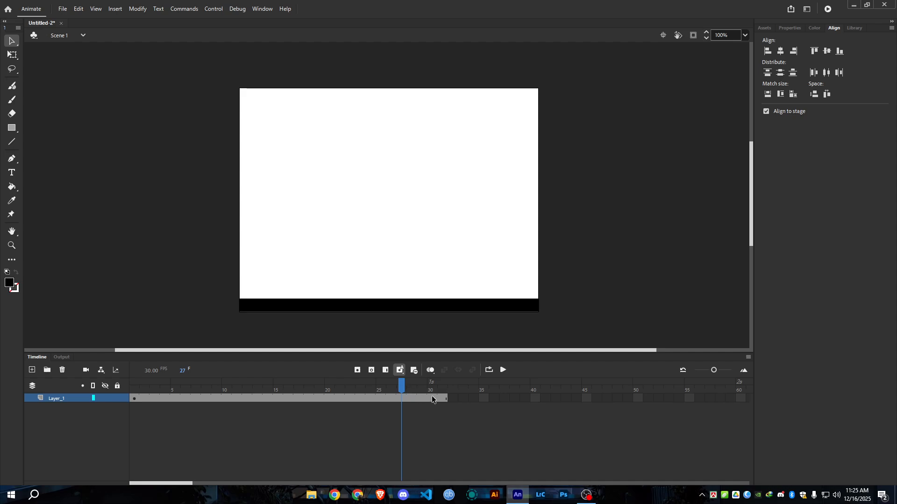
{"action": "key", "text": "ctrl+z"}
{"action": "key", "text": "ctrl+z"}
{"action": "key", "text": "ctrl+z"}
{"action": "key", "text": "ctrl+z"}
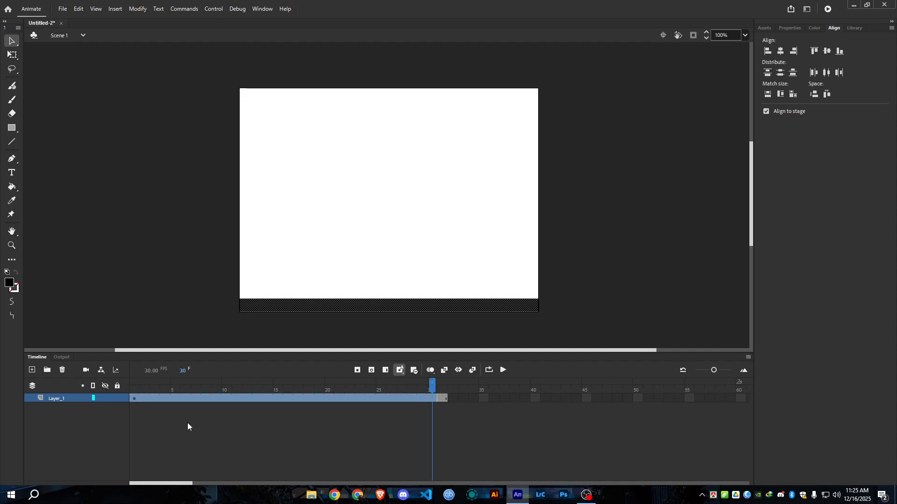
Insert frames across the frame 1 to 30 selection of Layer_1 again, and take back the extension.
{"action": "left_click", "coordinate": [134, 400]}
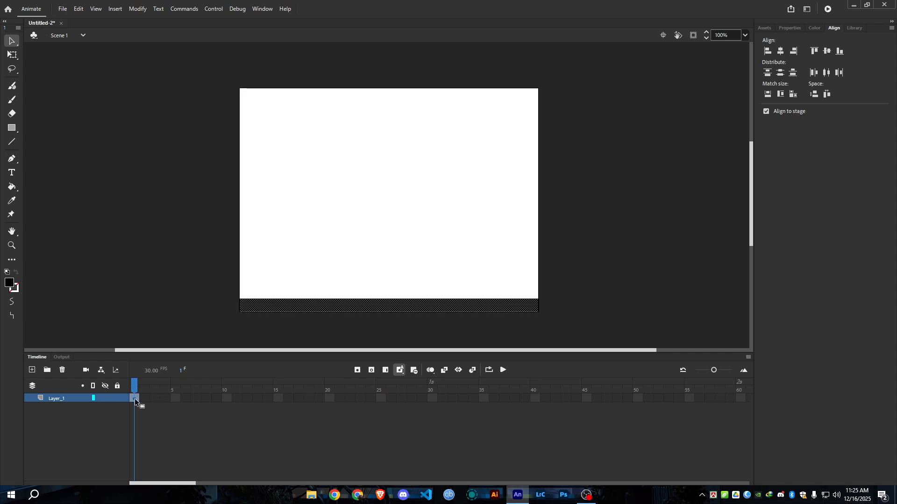
{"action": "left_click", "coordinate": [430, 400], "text": "shift"}
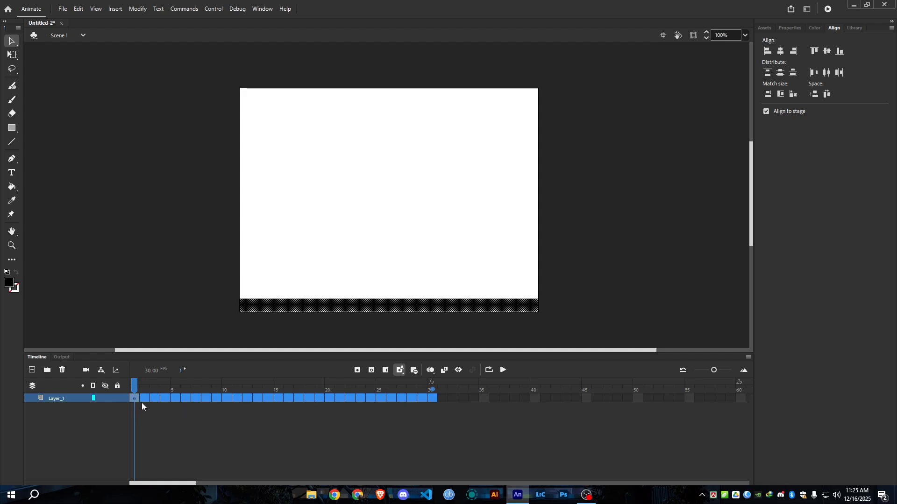
{"action": "left_click", "coordinate": [384, 371]}
{"action": "left_click", "coordinate": [432, 390]}
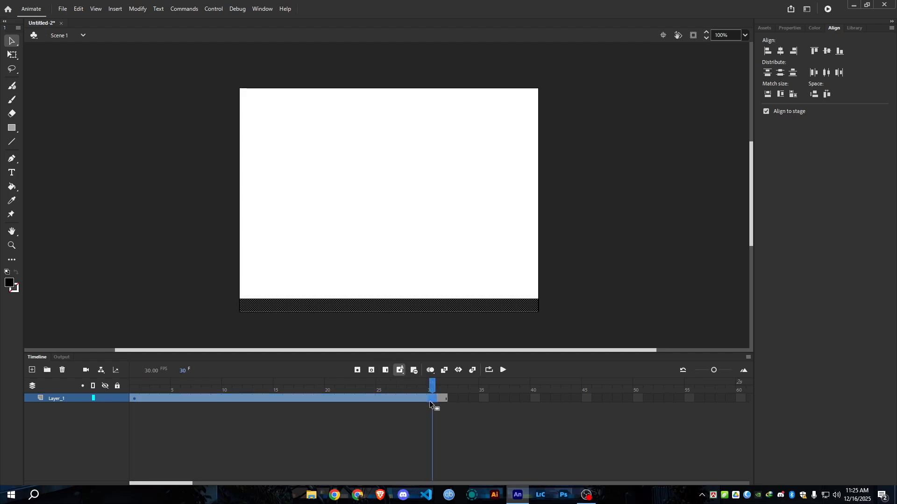
{"action": "left_click_drag", "start_coordinate": [433, 389], "coordinate": [392, 390]}
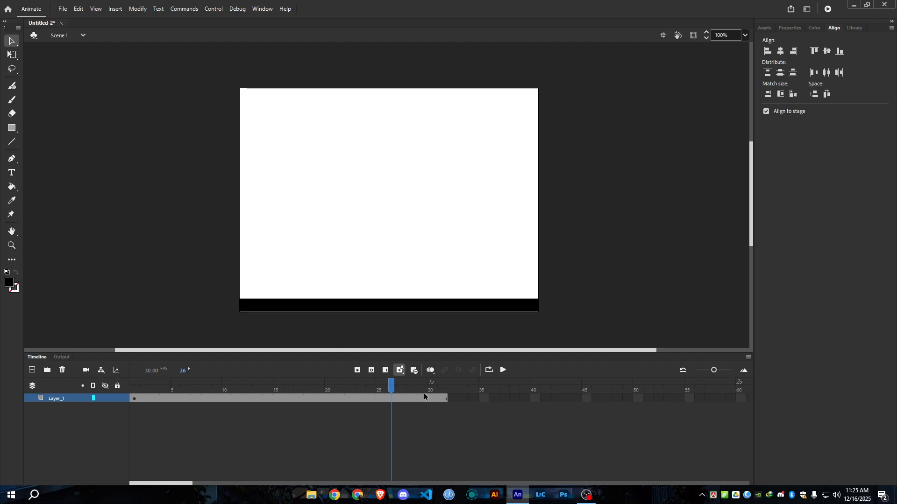
{"action": "double_click", "coordinate": [429, 398]}
{"action": "key", "text": "shift+F5"}
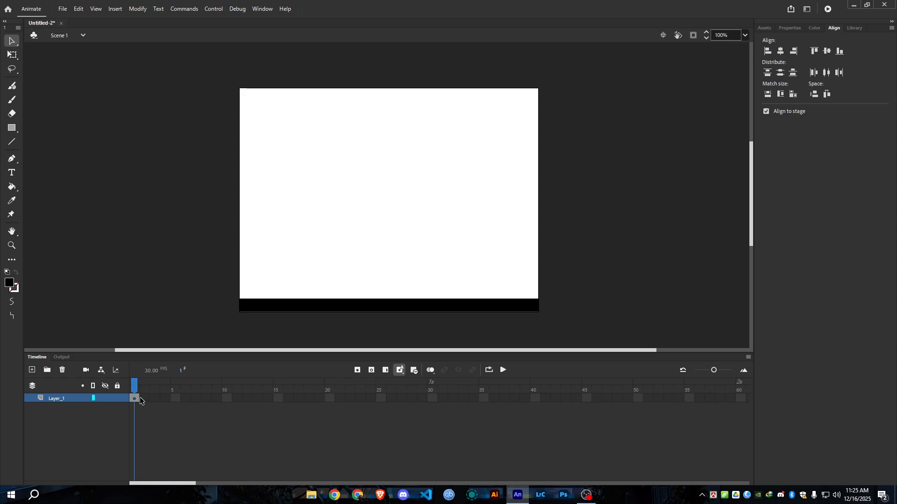
Try to extend Layer_1 to frame 30 by inserting frames over frames 2 to 30, and undo it.
{"action": "left_click_drag", "start_coordinate": [141, 400], "coordinate": [426, 399]}
{"action": "left_click", "coordinate": [385, 373]}
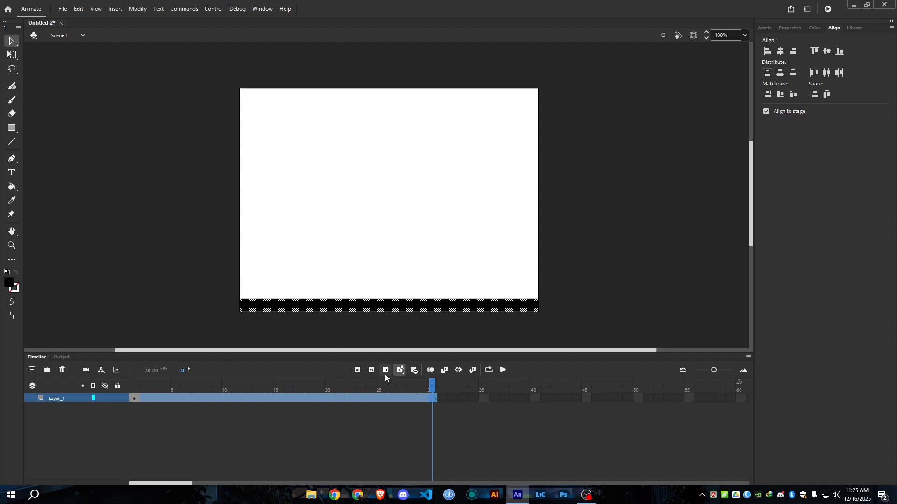
{"action": "left_click", "coordinate": [426, 407]}
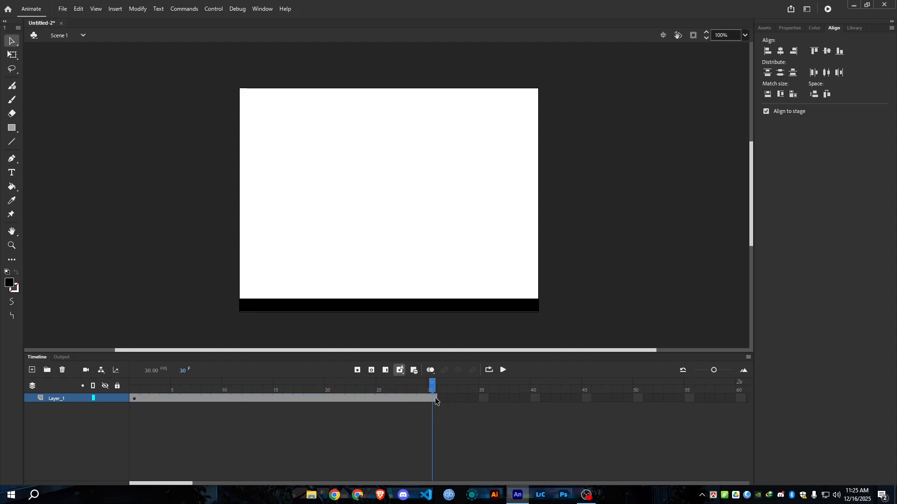
{"action": "left_click", "coordinate": [424, 390]}
{"action": "left_click", "coordinate": [134, 399]}
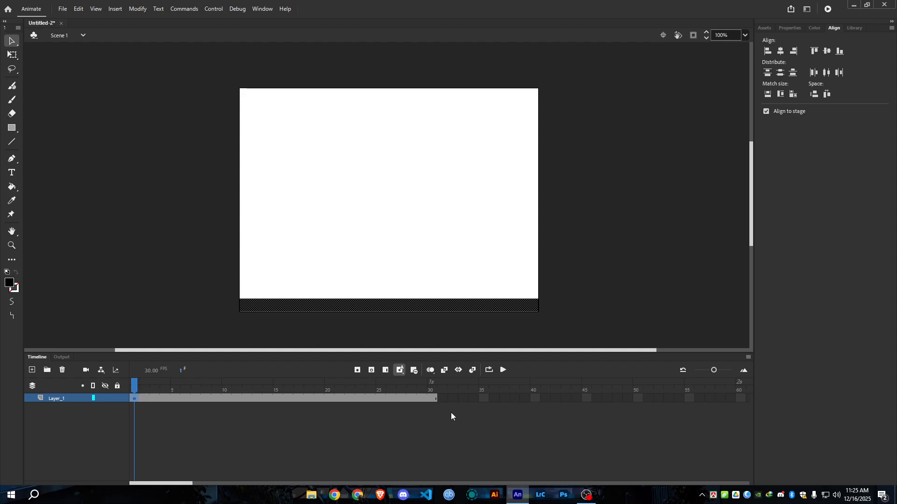
{"action": "key", "text": "ctrl+z"}
{"action": "key", "text": "ctrl+z"}
{"action": "key", "text": "ctrl+z"}
{"action": "key", "text": "ctrl+z"}
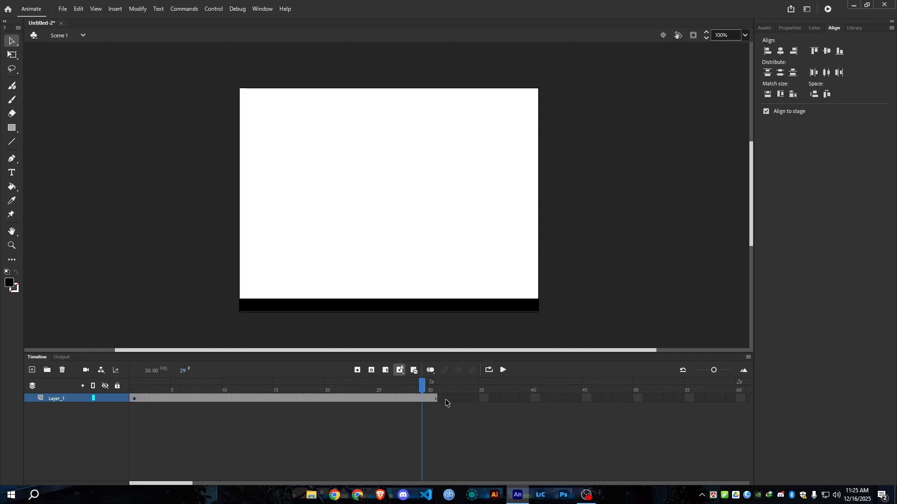
{"action": "left_click", "coordinate": [441, 423]}
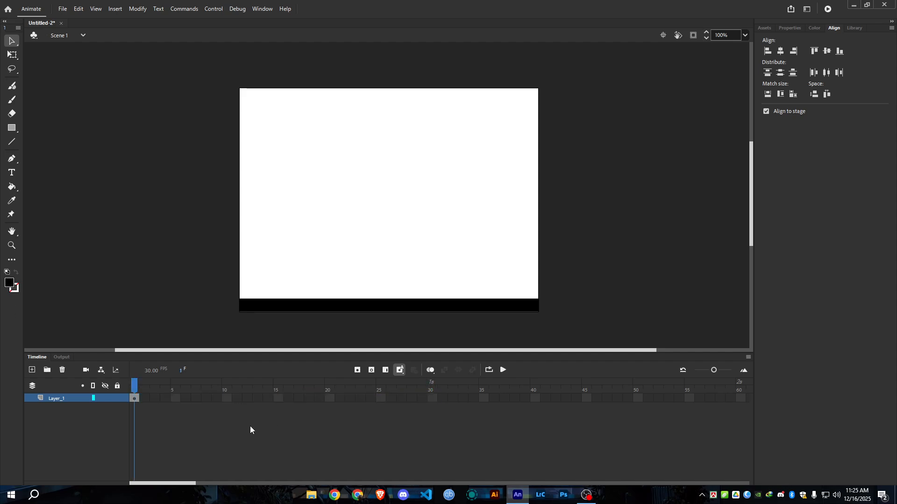
Select frames 1 to 30 of Layer_1, insert frames over them and revert the insertion.
{"action": "left_click", "coordinate": [139, 399]}
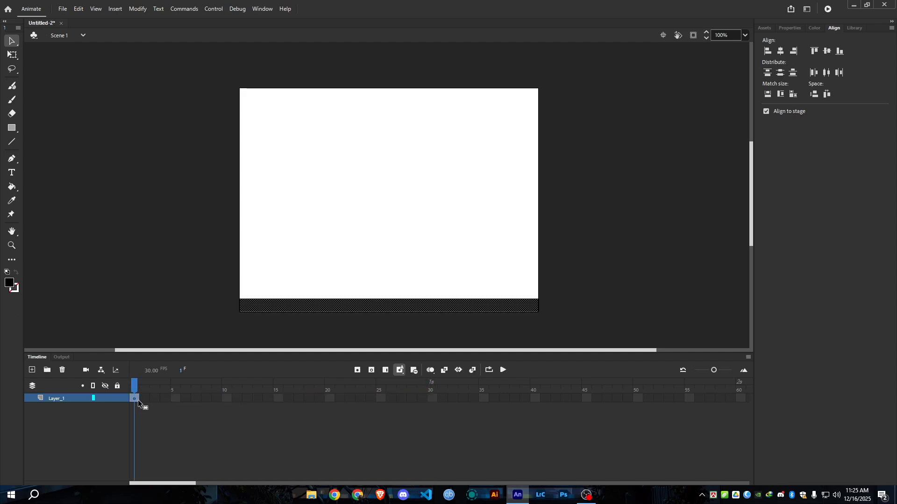
{"action": "left_click", "coordinate": [430, 399], "text": "shift"}
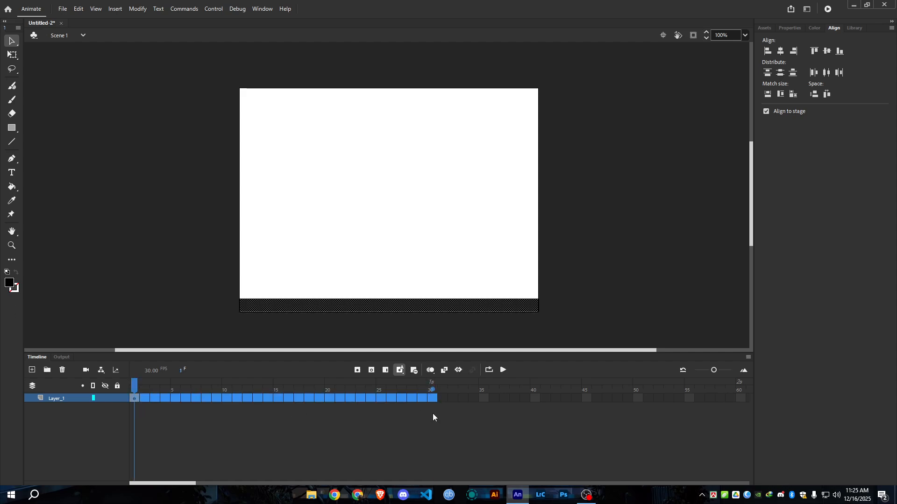
{"action": "left_click", "coordinate": [383, 371]}
{"action": "key", "text": "ctrl+z"}
{"action": "left_click", "coordinate": [379, 437]}
Extend Layer_1 to frame 31 by inserting frames over frames 2 to 31, and return the playhead to frame 1.
{"action": "left_click", "coordinate": [144, 399]}
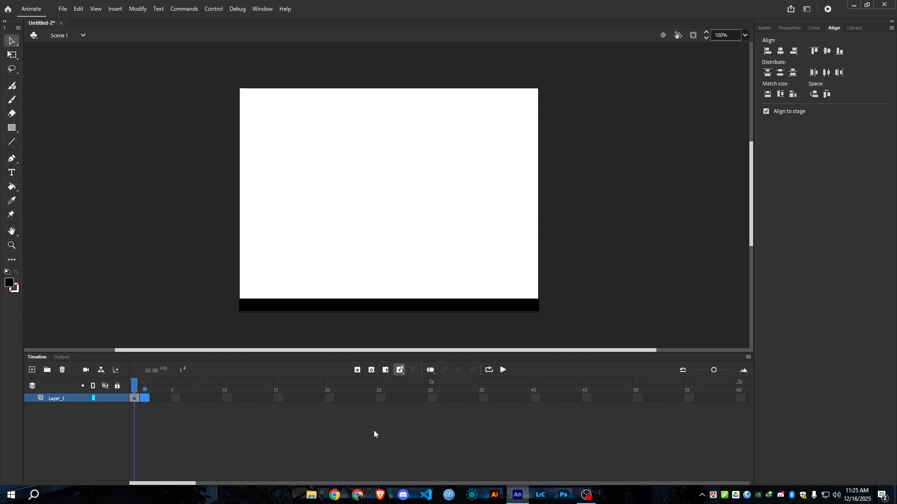
{"action": "left_click", "coordinate": [441, 399], "text": "shift"}
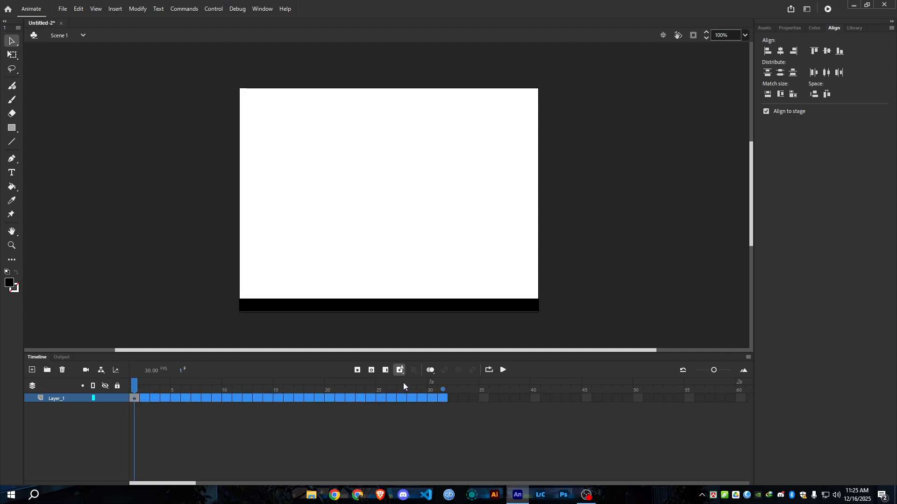
{"action": "left_click", "coordinate": [385, 370]}
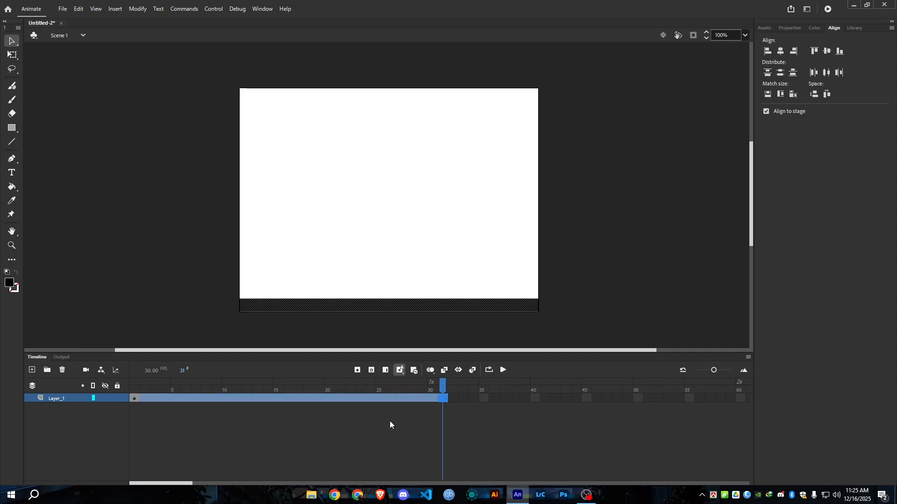
{"action": "left_click_drag", "start_coordinate": [445, 398], "coordinate": [360, 399]}
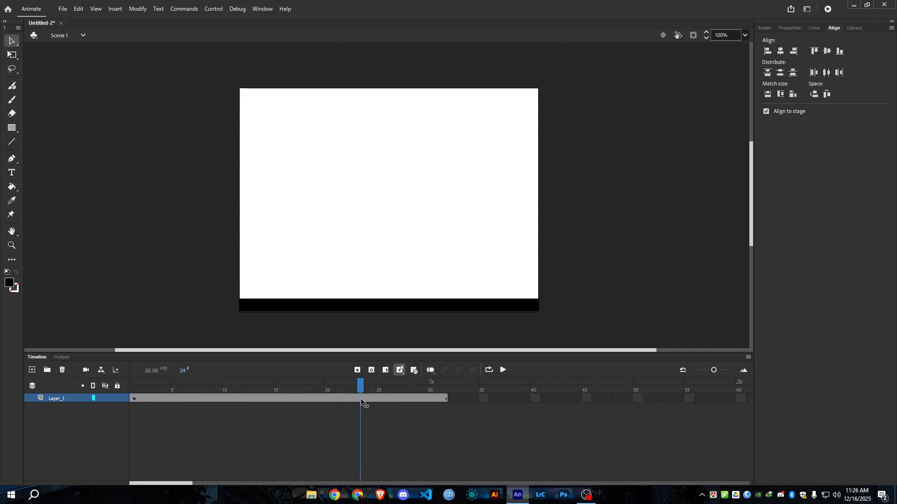
{"action": "left_click", "coordinate": [444, 399]}
{"action": "left_click", "coordinate": [135, 400]}
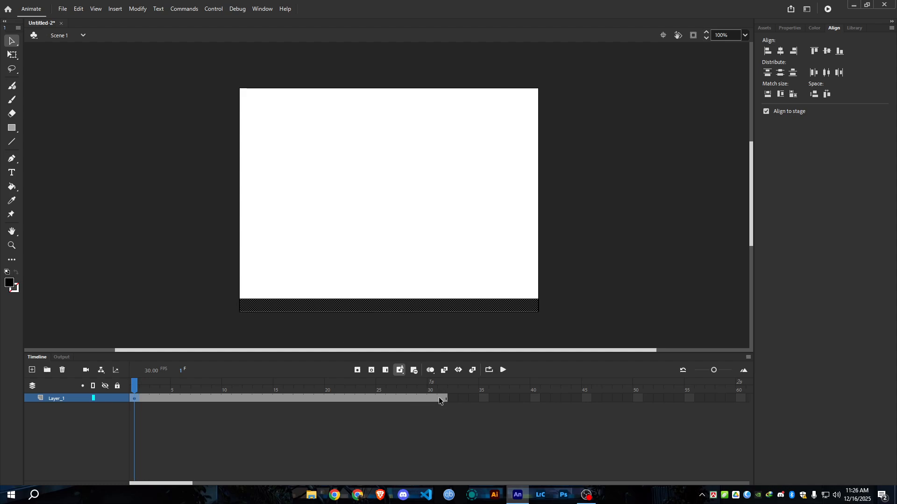
{"action": "left_click", "coordinate": [444, 383]}
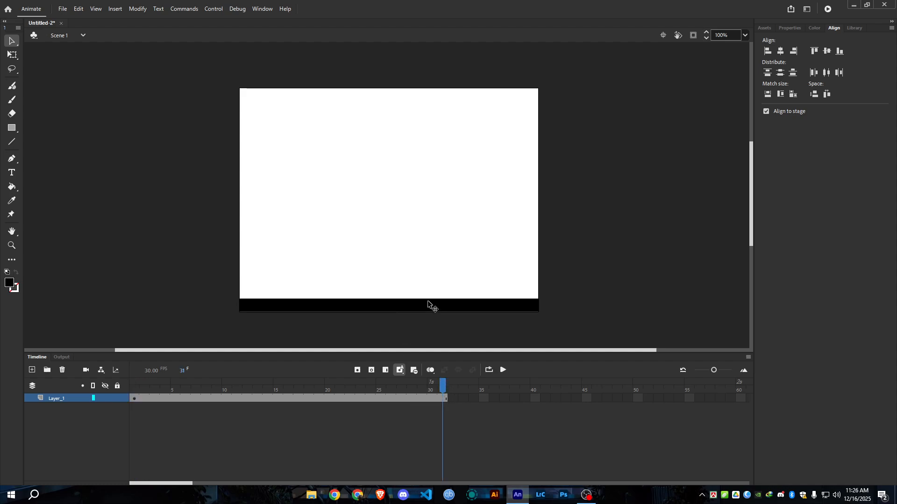
{"action": "left_click", "coordinate": [139, 389]}
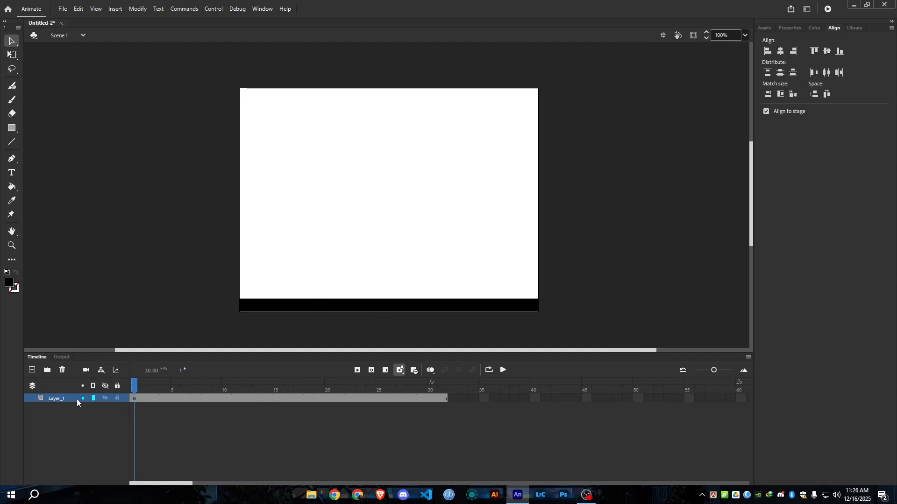
Rename Layer_1 to BASE and add a new layer above it.
{"action": "double_click", "coordinate": [58, 399]}
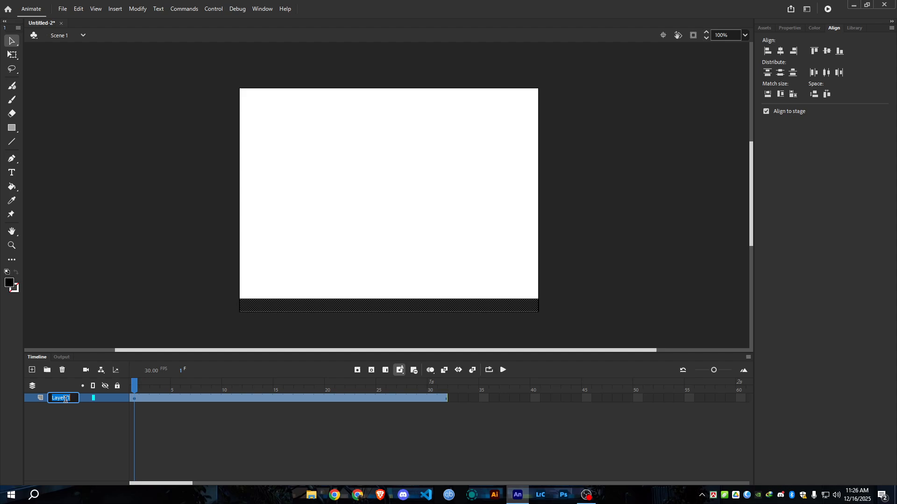
{"action": "left_click", "coordinate": [65, 405]}
{"action": "left_click", "coordinate": [59, 399]}
{"action": "type", "text": "BASE"}
{"action": "left_click", "coordinate": [33, 371]}
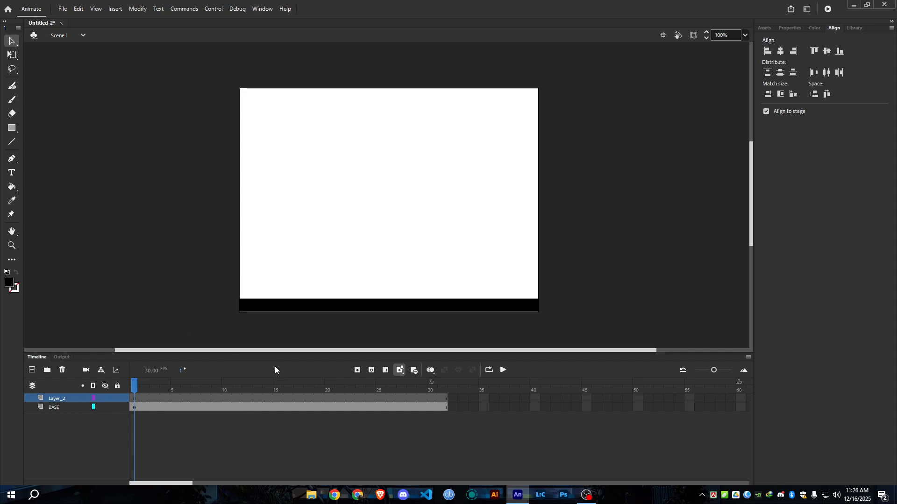
Activate the Oval Tool and configure it with a solid red fill and no stroke.
{"action": "left_click", "coordinate": [12, 128]}
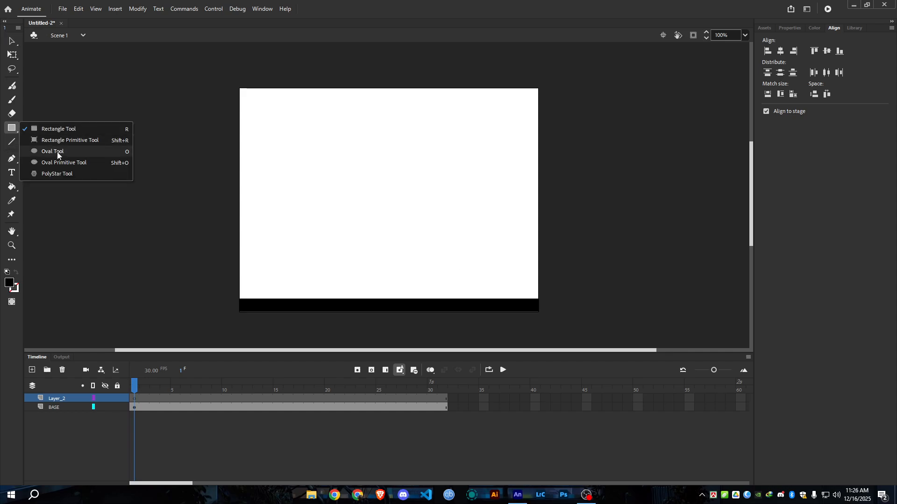
{"action": "left_click", "coordinate": [57, 152]}
{"action": "left_click", "coordinate": [12, 128]}
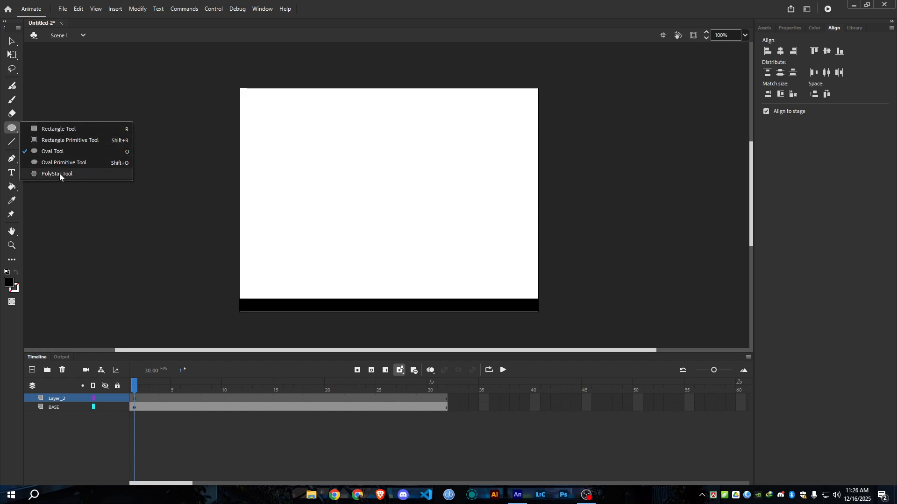
{"action": "left_click", "coordinate": [52, 152]}
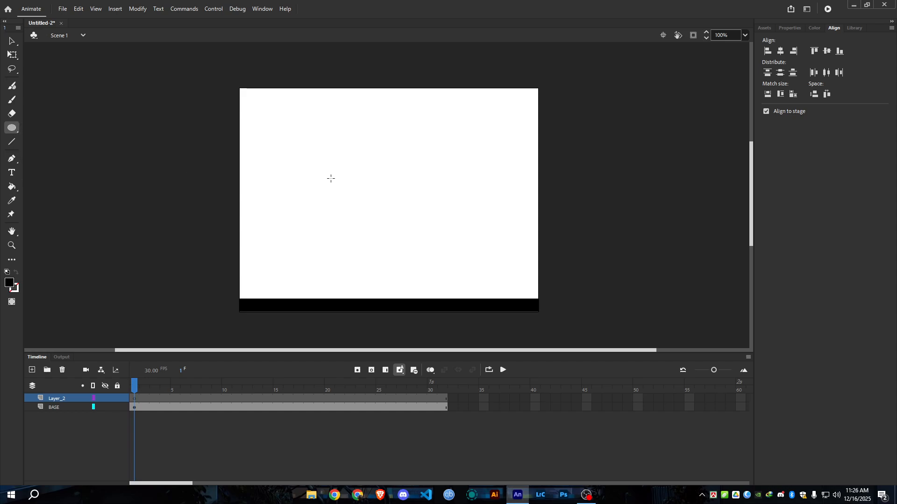
{"action": "left_click", "coordinate": [818, 28]}
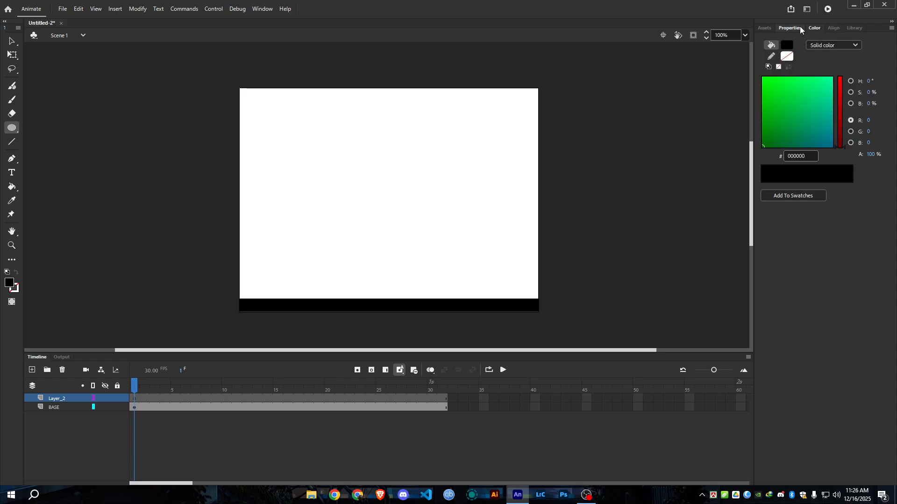
{"action": "left_click", "coordinate": [800, 26]}
{"action": "left_click", "coordinate": [772, 110]}
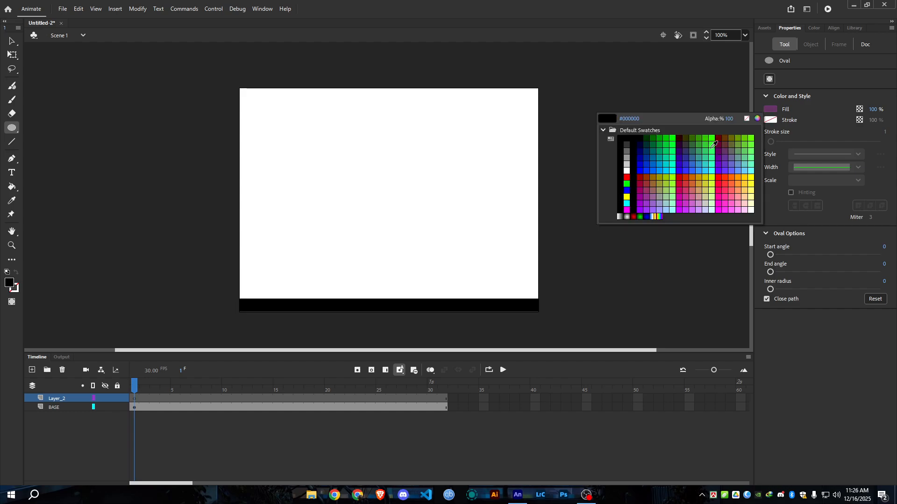
{"action": "left_click", "coordinate": [627, 177]}
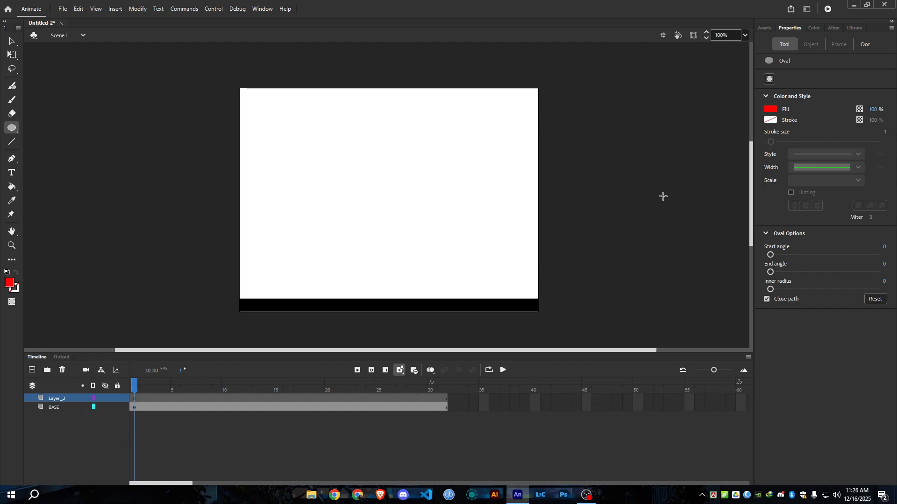
{"action": "left_click", "coordinate": [769, 121]}
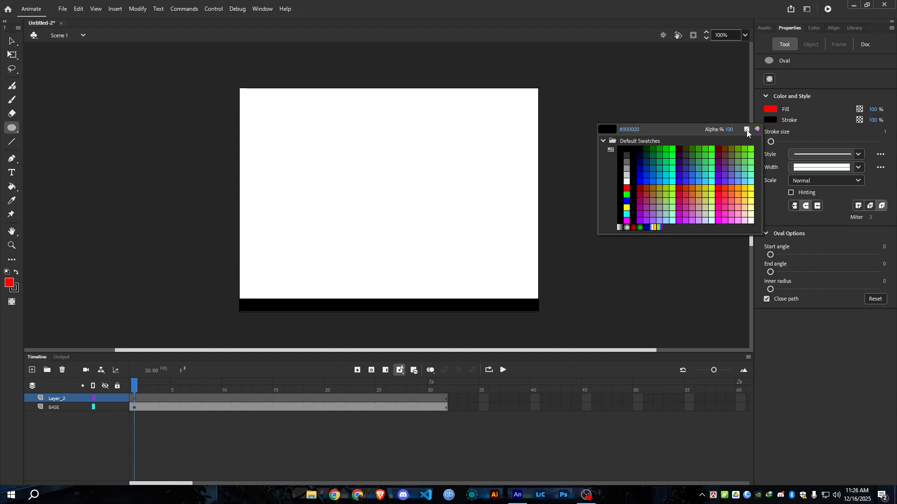
{"action": "left_click", "coordinate": [747, 131]}
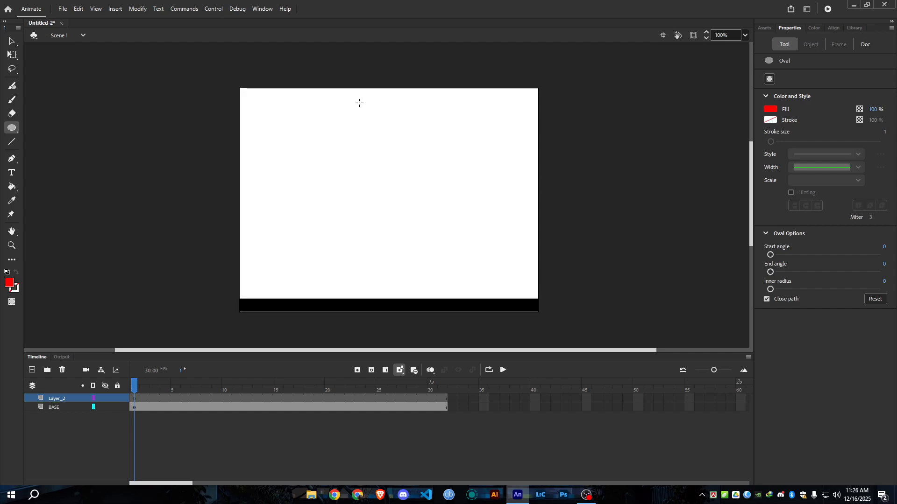
Draw a red circle near the upper edge of the stage on Layer_2 and center it horizontally to the stage.
{"action": "mouse_move", "coordinate": [359, 102]}
{"action": "left_mouse_down"}
{"action": "mouse_move", "coordinate": [562, 314]}
{"action": "mouse_move", "coordinate": [456, 224]}
{"action": "mouse_move", "coordinate": [436, 154]}
{"action": "mouse_move", "coordinate": [397, 120]}
{"action": "left_mouse_up"}
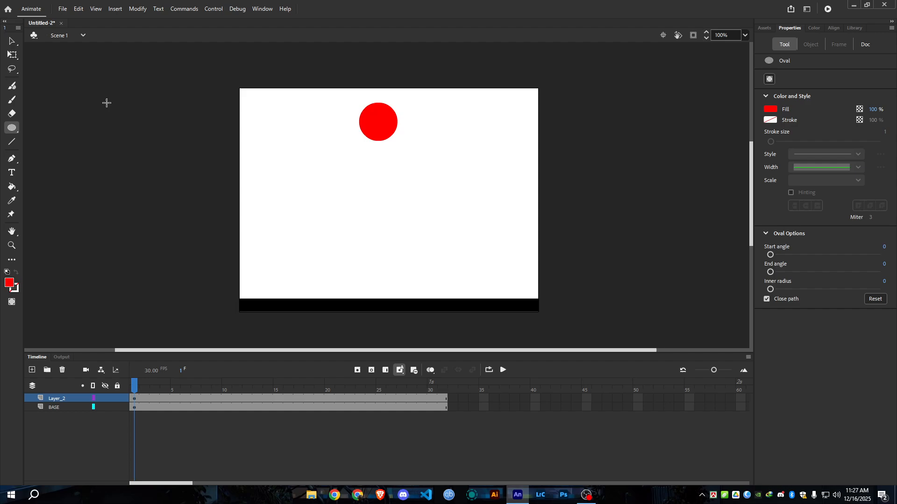
{"action": "left_click", "coordinate": [10, 42]}
{"action": "left_click_drag", "start_coordinate": [329, 85], "coordinate": [416, 159]}
{"action": "left_click", "coordinate": [829, 30]}
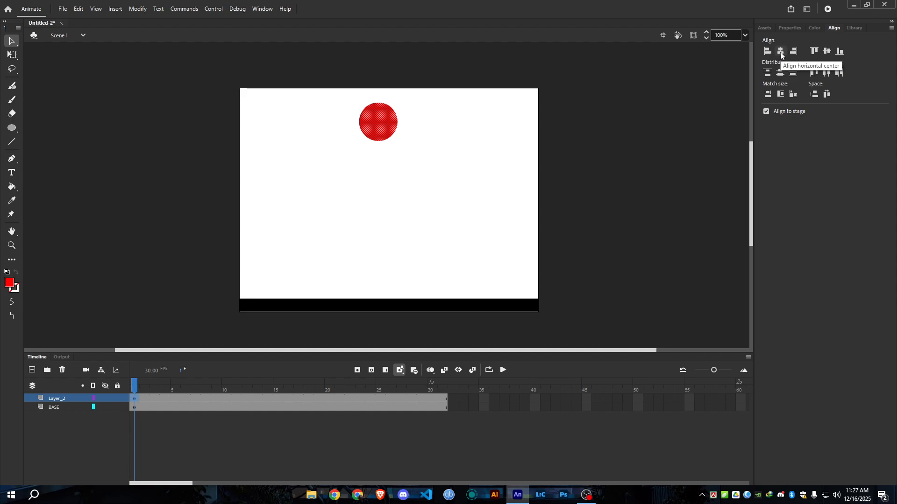
{"action": "left_click", "coordinate": [780, 52]}
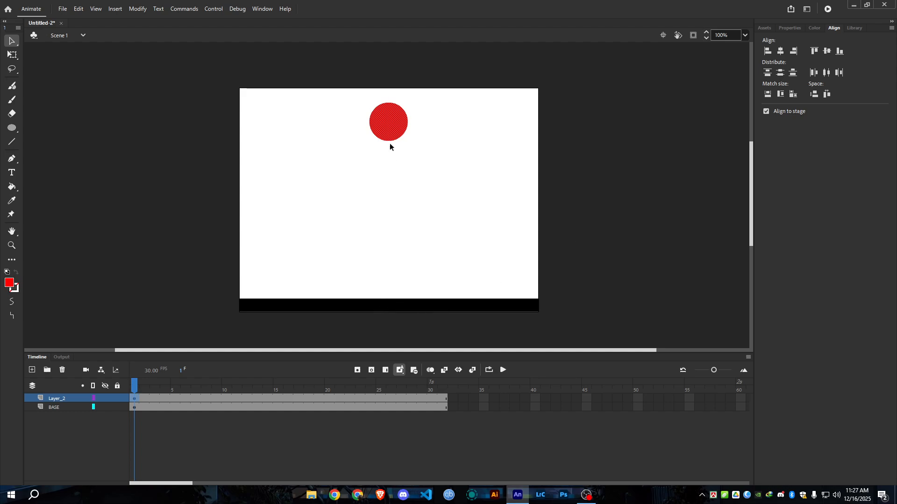
{"action": "left_click", "coordinate": [413, 161]}
Insert a keyframe at frame 31 of Layer_2 and return the playhead to frame 1.
{"action": "left_click_drag", "start_coordinate": [142, 385], "coordinate": [140, 404]}
{"action": "left_click", "coordinate": [135, 399]}
{"action": "left_click", "coordinate": [439, 400]}
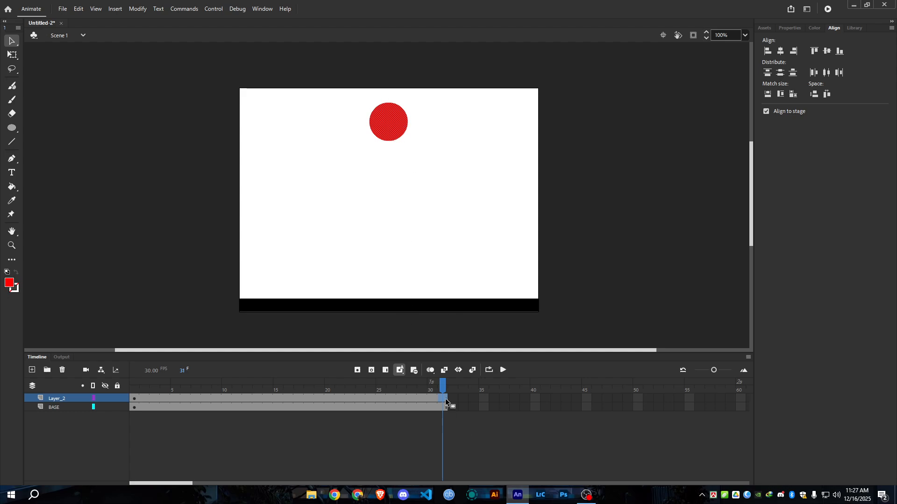
{"action": "mouse_move", "coordinate": [442, 390]}
{"action": "left_mouse_down"}
{"action": "mouse_move", "coordinate": [433, 396]}
{"action": "mouse_move", "coordinate": [441, 399]}
{"action": "left_mouse_up"}
{"action": "left_click", "coordinate": [357, 373]}
{"action": "key", "text": "comma"}
{"action": "key", "text": "comma"}
{"action": "key", "text": "comma"}
{"action": "key", "text": "comma"}
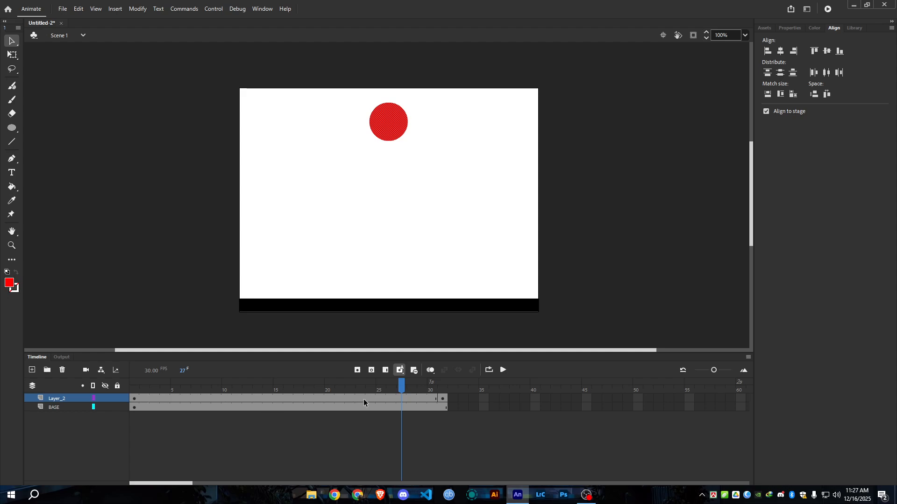
{"action": "left_click_drag", "start_coordinate": [423, 382], "coordinate": [134, 383]}
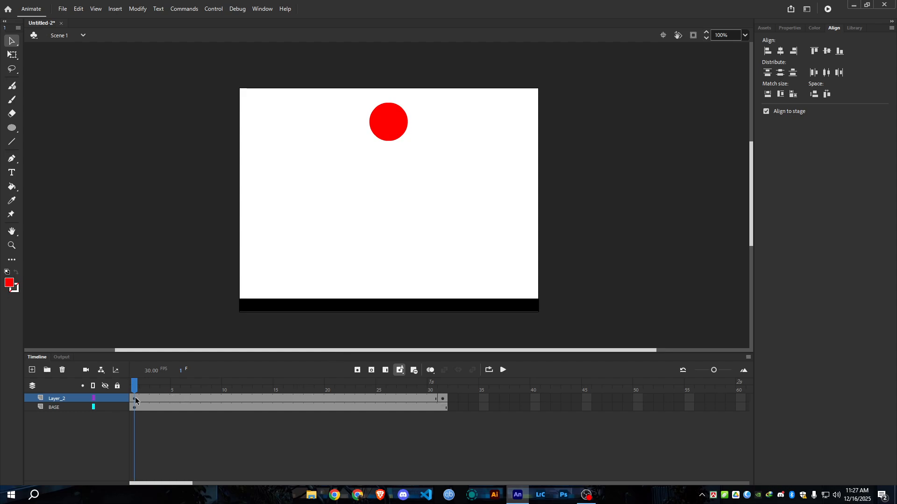
At frame 16 of Layer_2, move the red ball straight down until it rests on the black ground.
{"action": "left_click", "coordinate": [289, 399]}
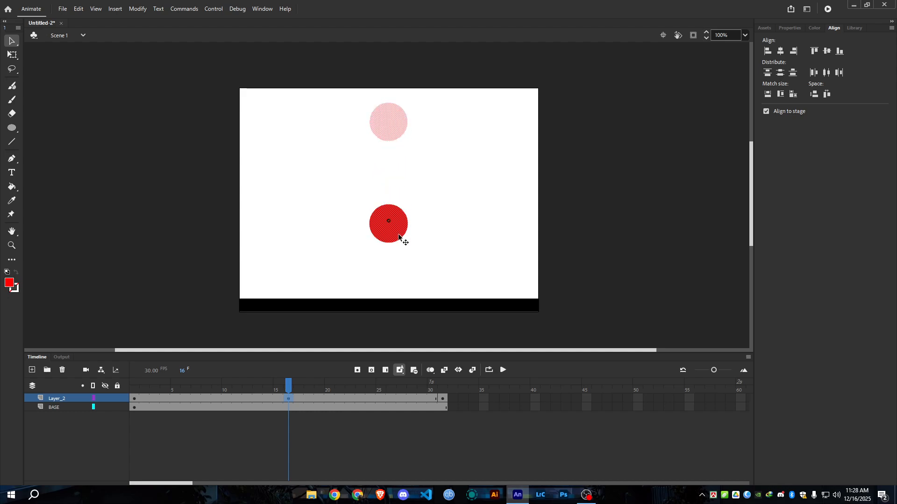
{"action": "left_click_drag", "start_coordinate": [398, 280], "coordinate": [399, 287]}
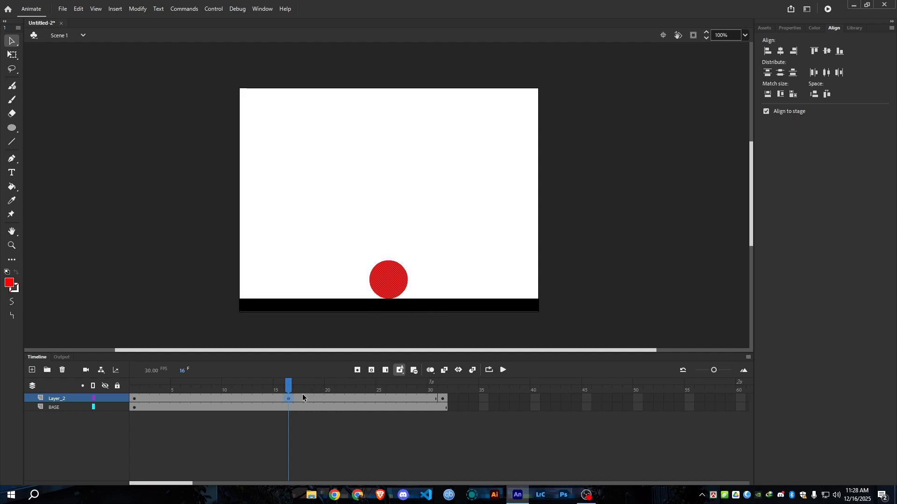
{"action": "left_click", "coordinate": [434, 262]}
Review the ball's position at frames 1, 8, 15 and 16 of Layer_2.
{"action": "mouse_move", "coordinate": [287, 386]}
{"action": "left_mouse_down"}
{"action": "mouse_move", "coordinate": [123, 386]}
{"action": "mouse_move", "coordinate": [466, 403]}
{"action": "mouse_move", "coordinate": [289, 404]}
{"action": "left_mouse_up"}
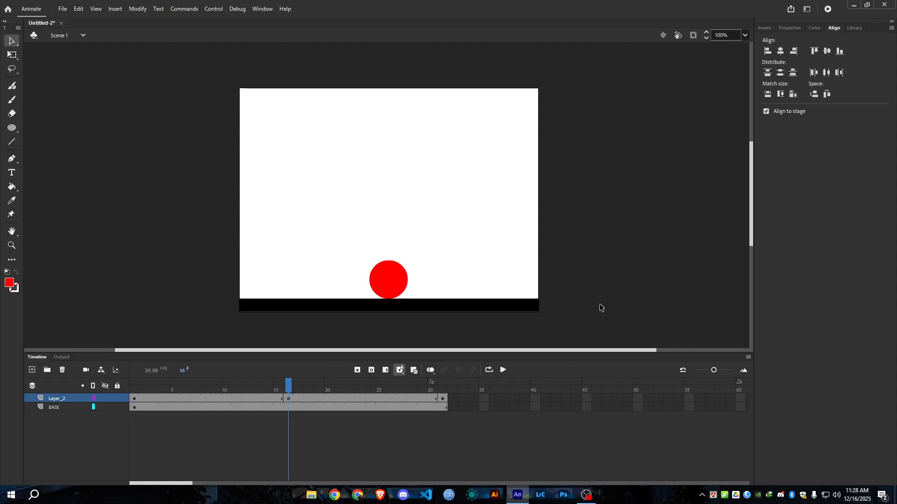
{"action": "left_click", "coordinate": [288, 400]}
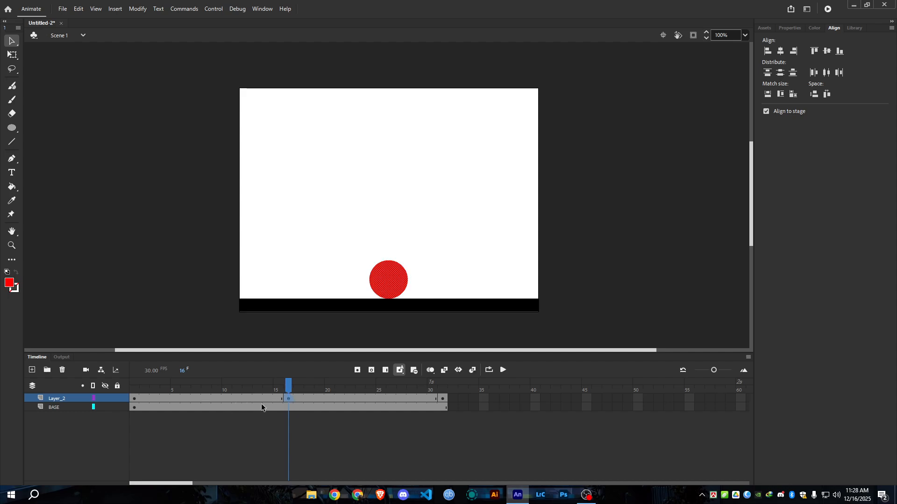
{"action": "left_click", "coordinate": [201, 399]}
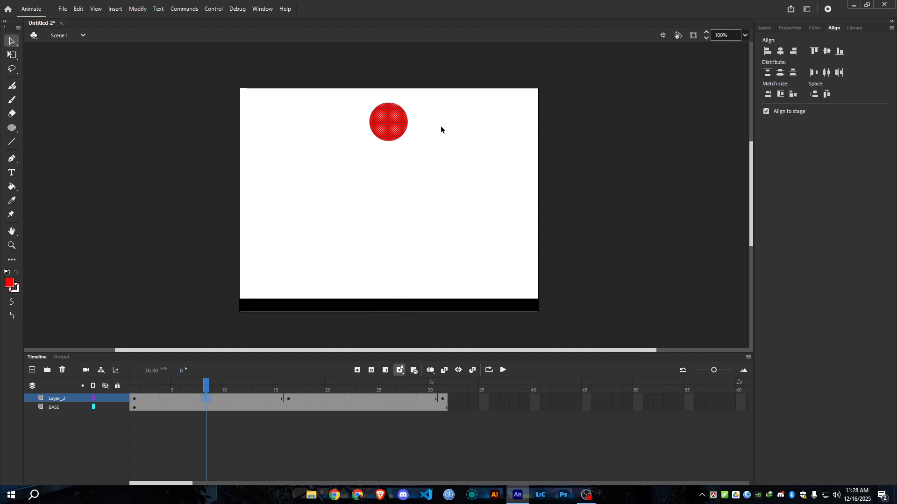
{"action": "left_click", "coordinate": [403, 427]}
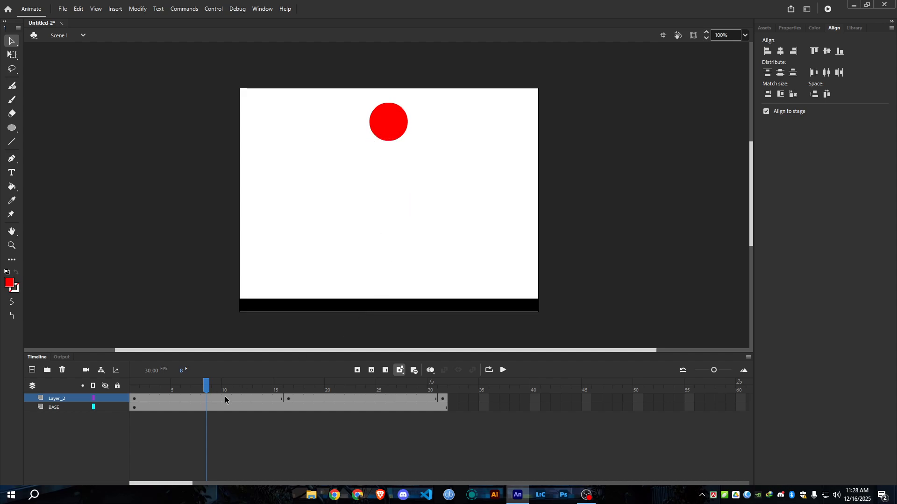
{"action": "left_click_drag", "start_coordinate": [135, 400], "coordinate": [135, 407]}
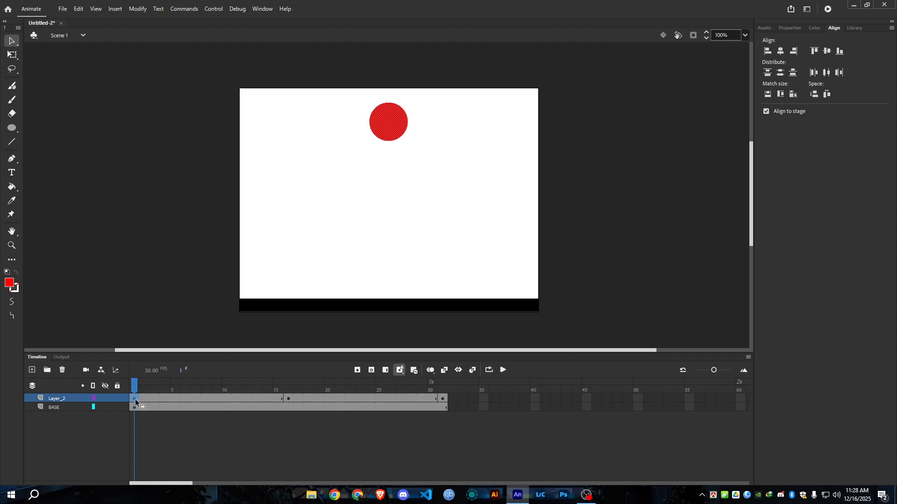
{"action": "left_click", "coordinate": [281, 399]}
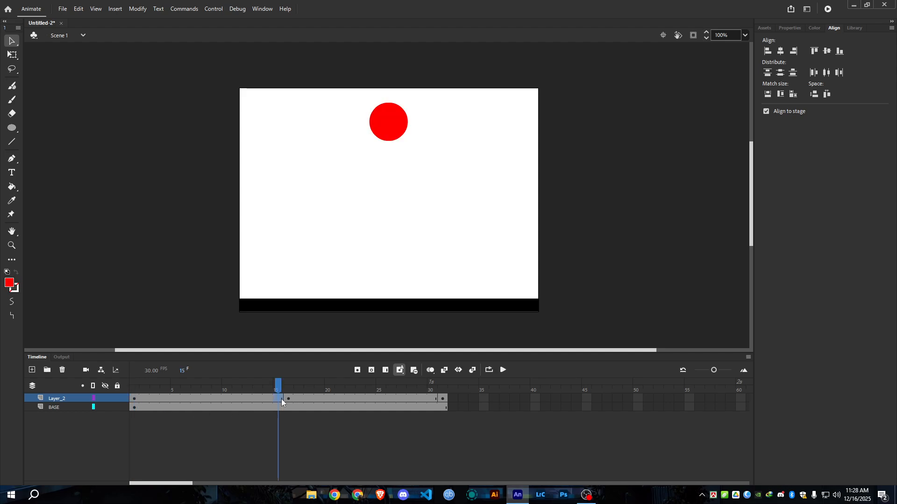
{"action": "left_click", "coordinate": [205, 399]}
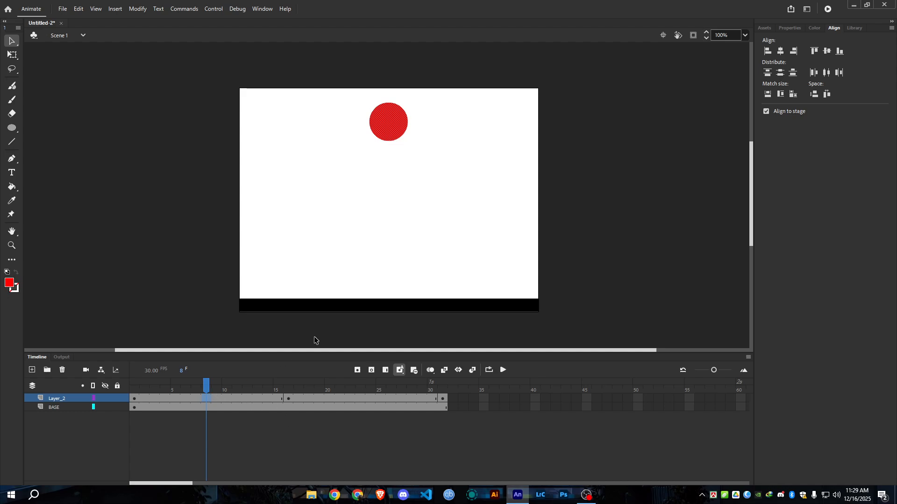
{"action": "left_click", "coordinate": [288, 398]}
{"action": "key", "text": "F6"}
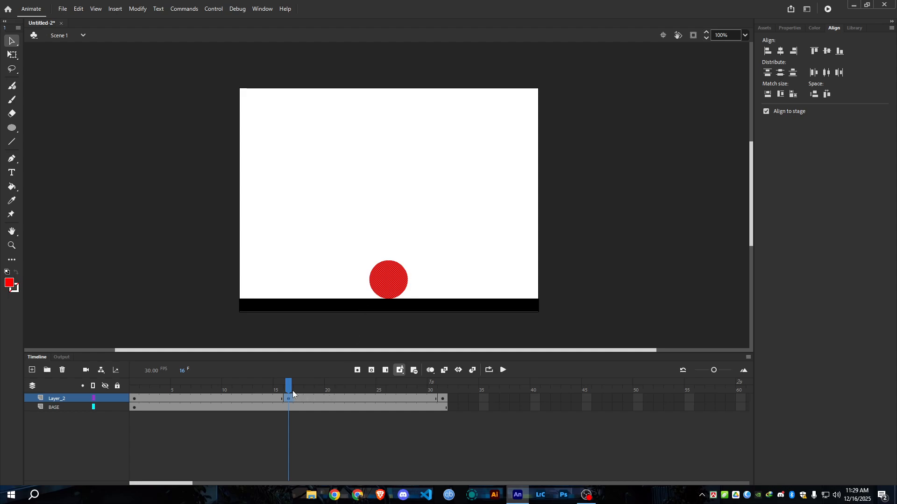
Turn on onion skinning, go to frame 8 and extend the onion range forward to include frame 16.
{"action": "left_click", "coordinate": [431, 371]}
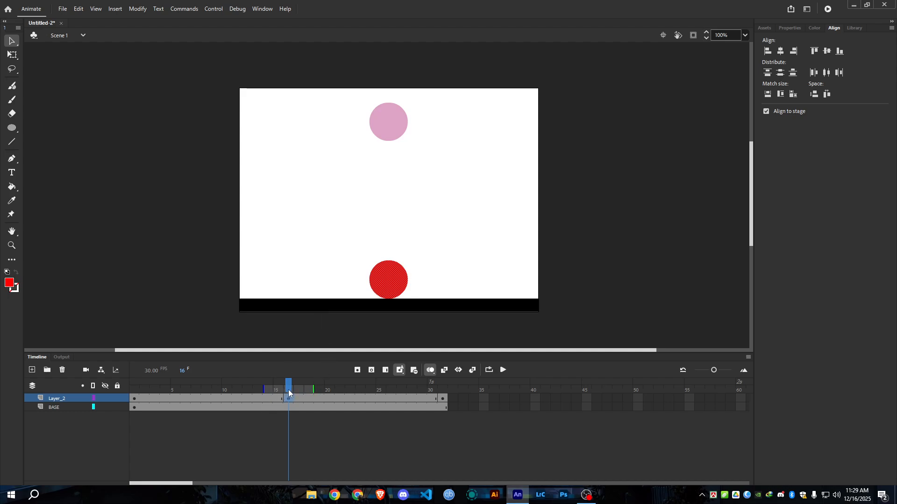
{"action": "left_click_drag", "start_coordinate": [287, 390], "coordinate": [209, 400]}
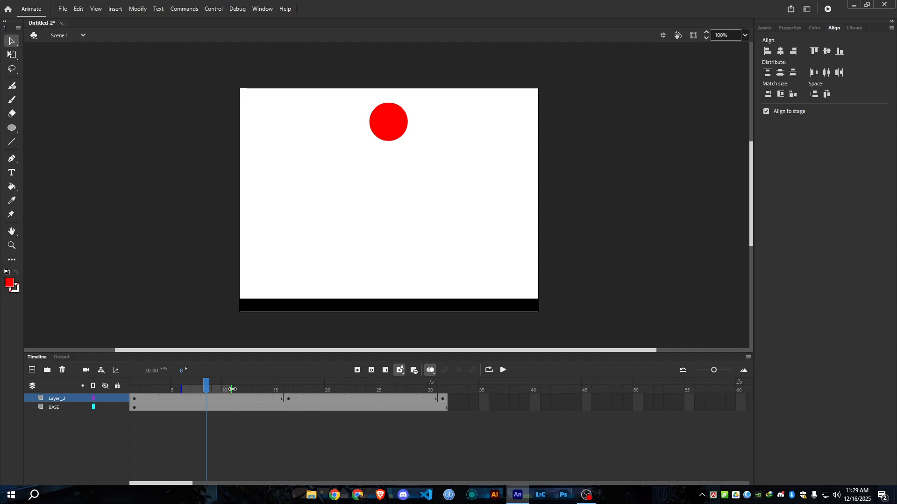
{"action": "left_click_drag", "start_coordinate": [232, 389], "coordinate": [288, 391]}
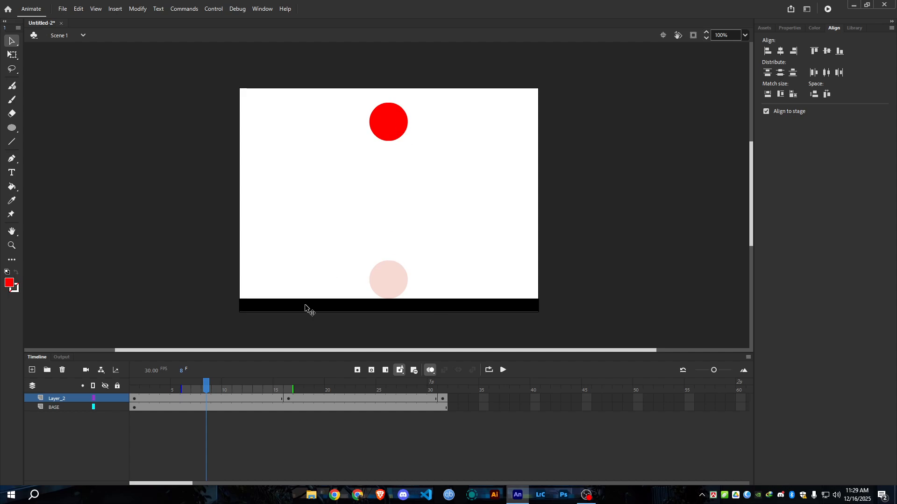
At frame 8 of Layer_2, move the ball midway between its upper and ground positions, and turn off onion skinning.
{"action": "left_click", "coordinate": [208, 400]}
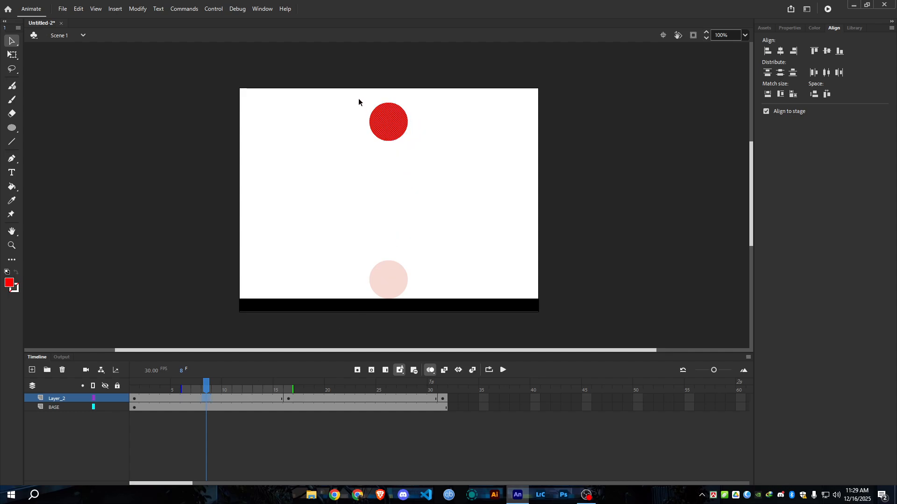
{"action": "mouse_move", "coordinate": [359, 99]}
{"action": "left_mouse_down"}
{"action": "mouse_move", "coordinate": [416, 146]}
{"action": "mouse_move", "coordinate": [401, 145]}
{"action": "mouse_move", "coordinate": [402, 202]}
{"action": "left_mouse_up"}
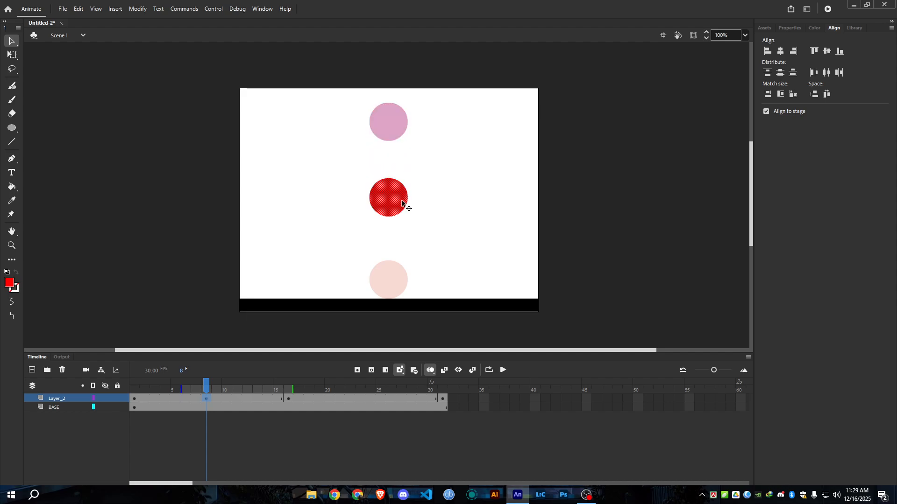
{"action": "left_click", "coordinate": [353, 450]}
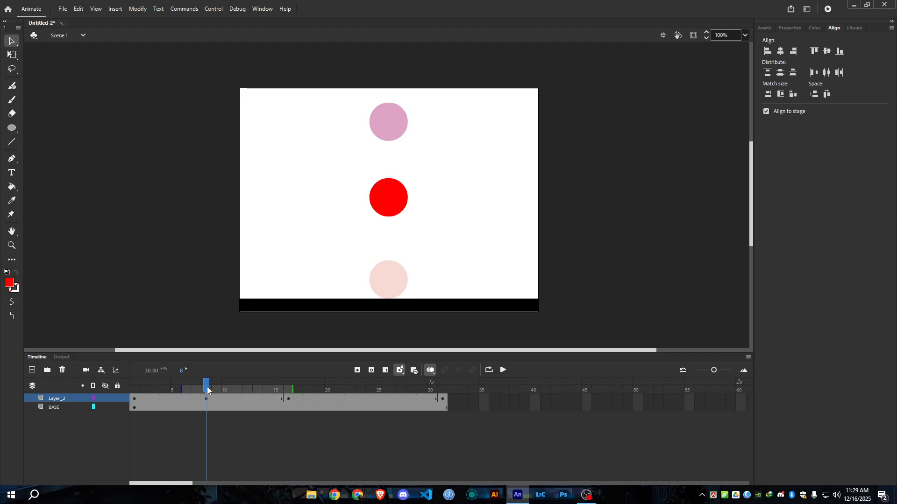
{"action": "mouse_move", "coordinate": [294, 389]}
{"action": "left_mouse_down"}
{"action": "mouse_move", "coordinate": [132, 399]}
{"action": "mouse_move", "coordinate": [286, 397]}
{"action": "left_mouse_up"}
{"action": "left_click", "coordinate": [426, 371]}
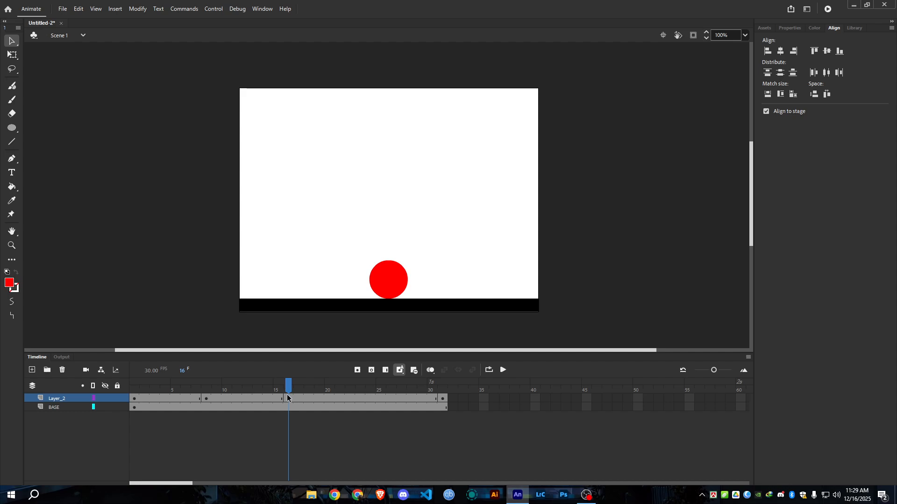
Compare the ball's position at frames 31, 16, 8 and 23 of Layer_2.
{"action": "left_click", "coordinate": [443, 398]}
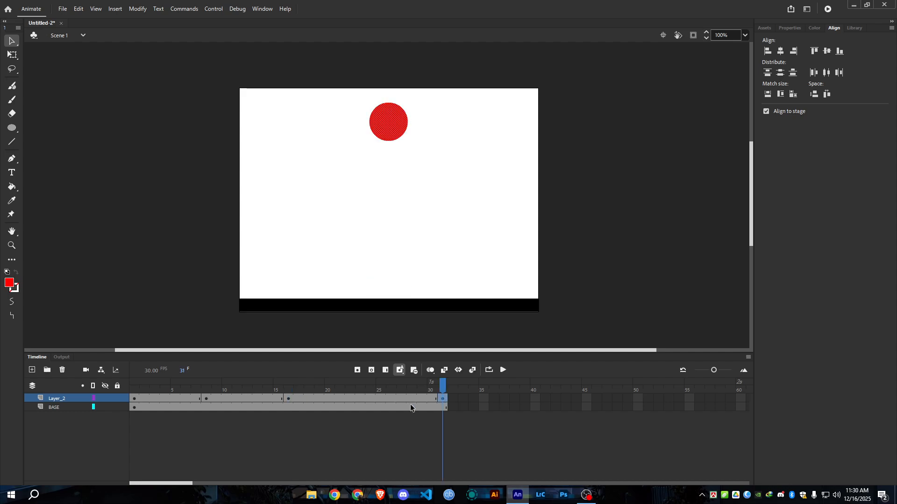
{"action": "left_click", "coordinate": [287, 397]}
{"action": "left_click", "coordinate": [356, 400]}
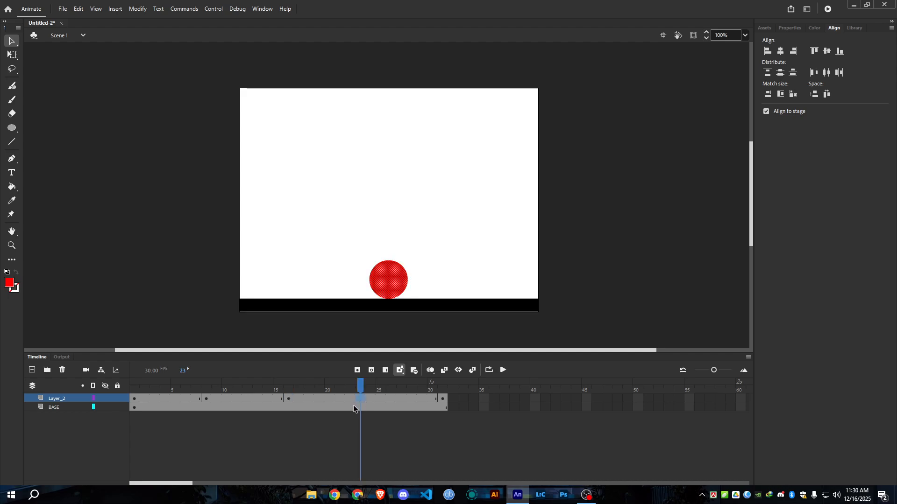
{"action": "left_click", "coordinate": [207, 399]}
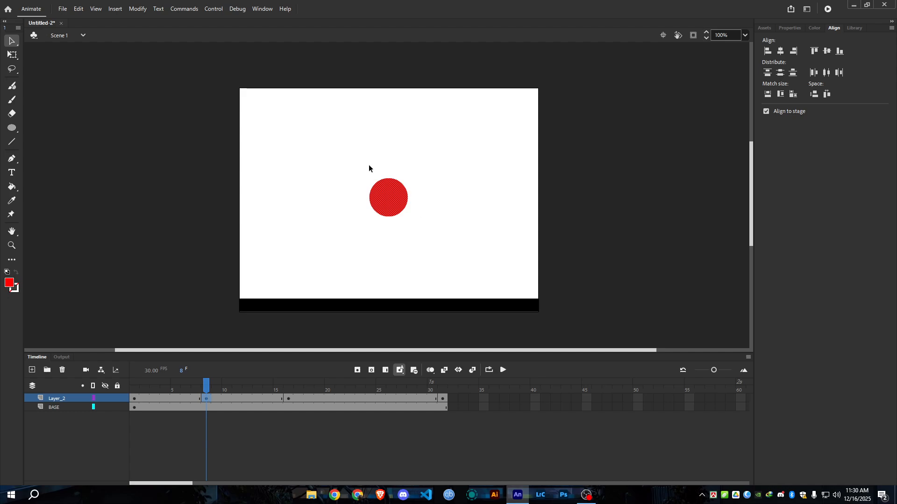
{"action": "left_click", "coordinate": [368, 399]}
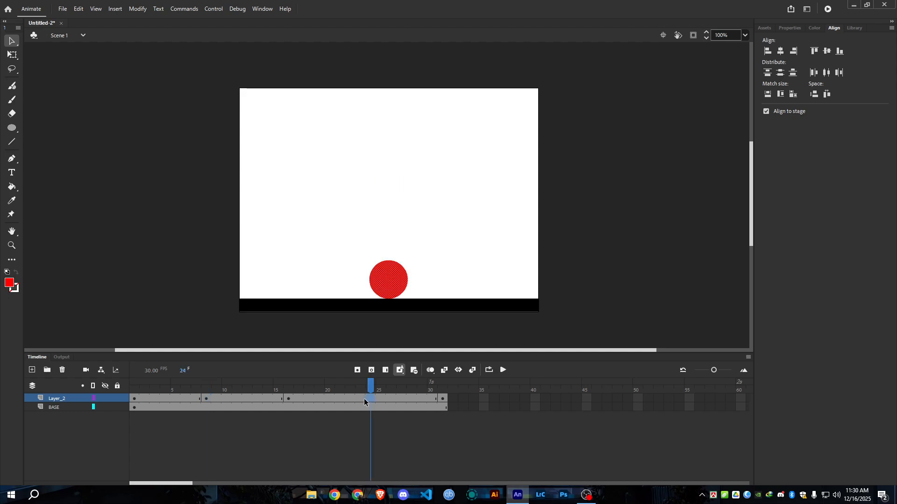
{"action": "left_click", "coordinate": [362, 400]}
Copy the red ball from frame 8 of Layer_2.
{"action": "left_click", "coordinate": [205, 400]}
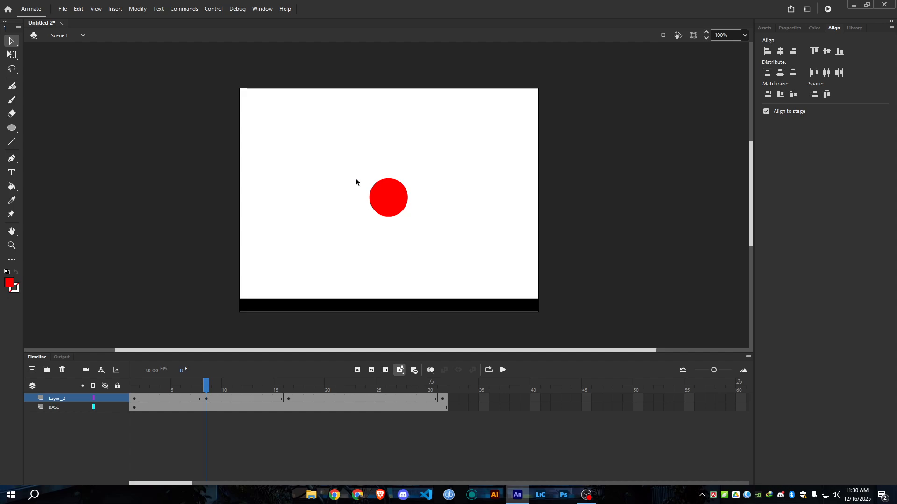
{"action": "left_click_drag", "start_coordinate": [350, 162], "coordinate": [428, 242]}
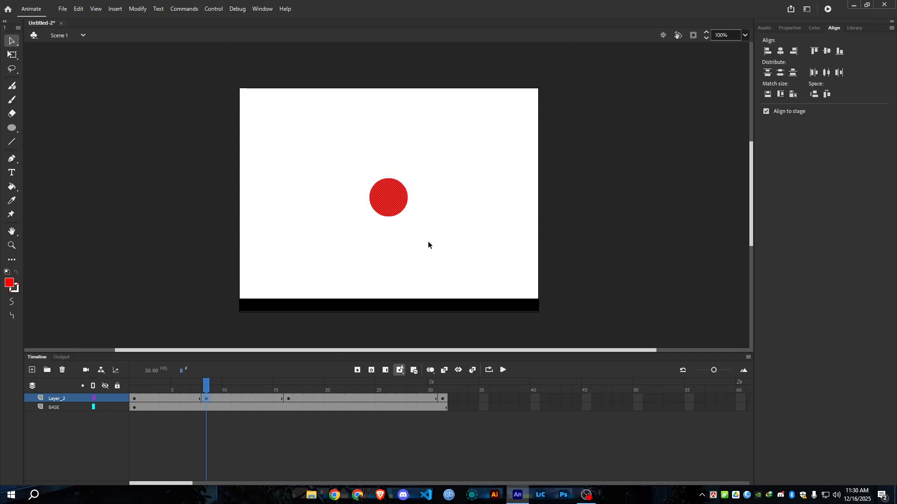
{"action": "left_click", "coordinate": [78, 9]}
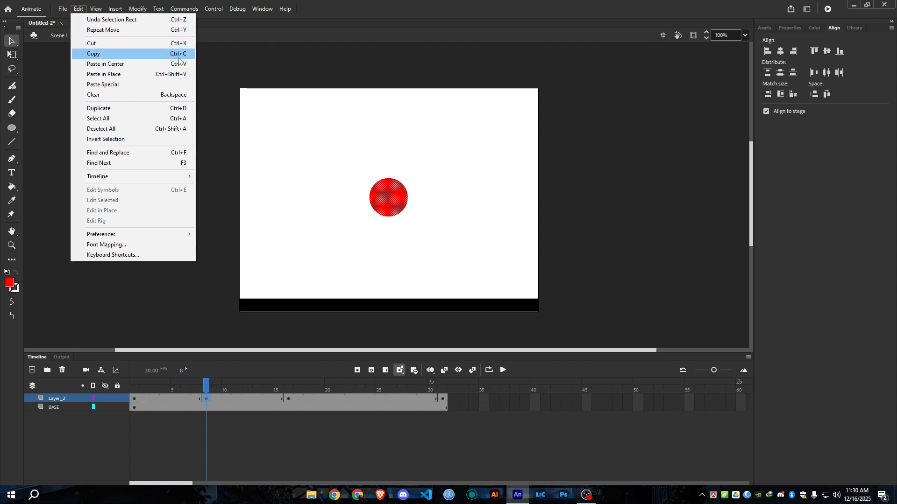
{"action": "left_click", "coordinate": [107, 54]}
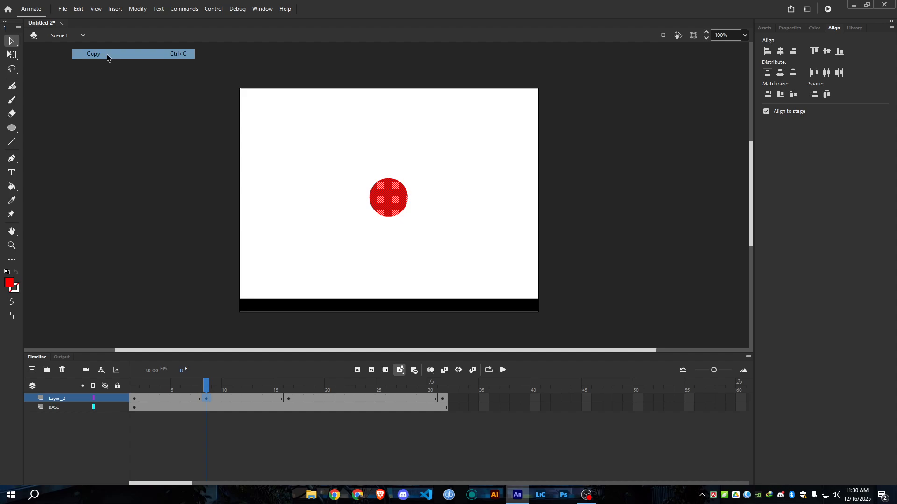
Paste the copied ball in the center of the stage at frame 23 of Layer_2 and compare it with frame 8.
{"action": "left_click", "coordinate": [360, 398]}
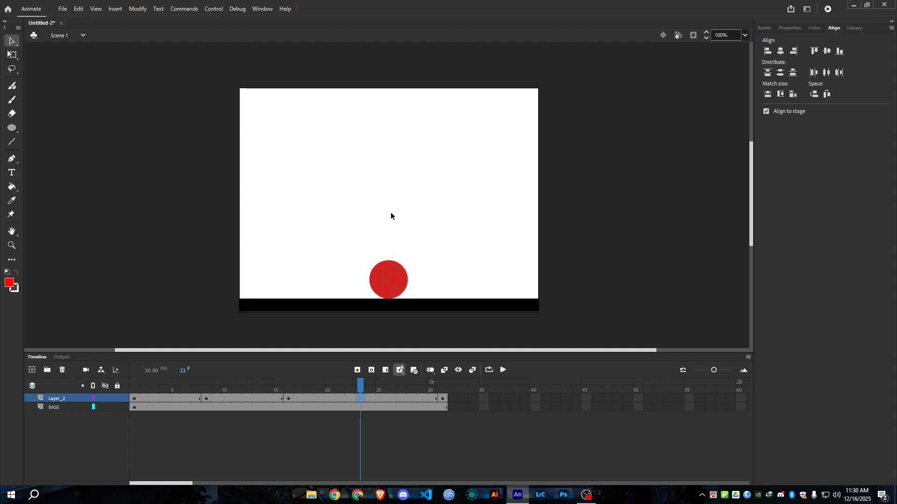
{"action": "left_click", "coordinate": [78, 9]}
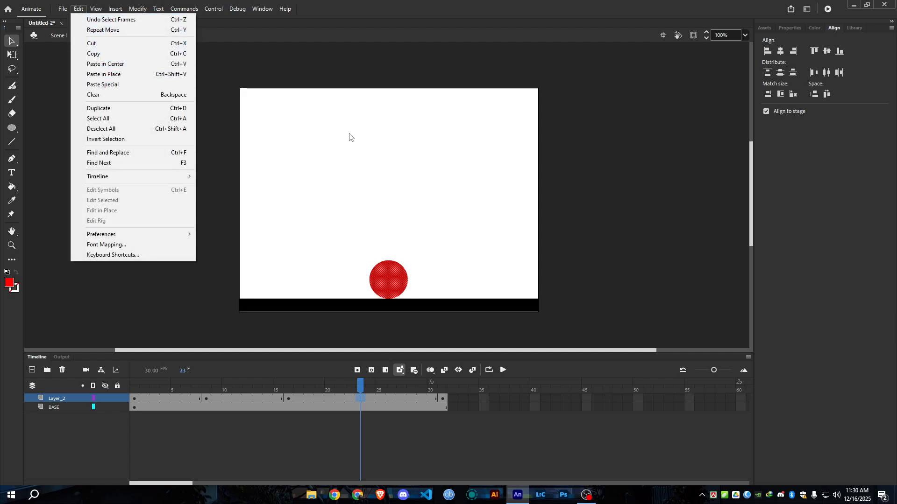
{"action": "left_click", "coordinate": [142, 65]}
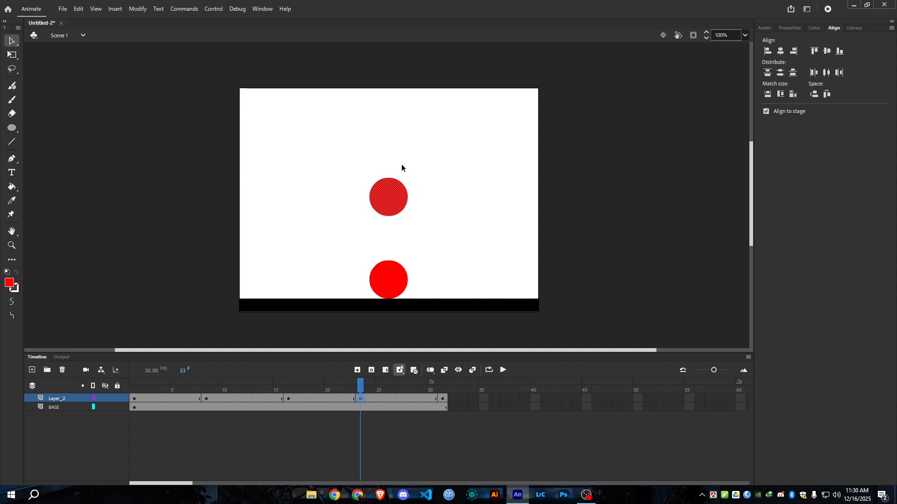
{"action": "left_click", "coordinate": [206, 398]}
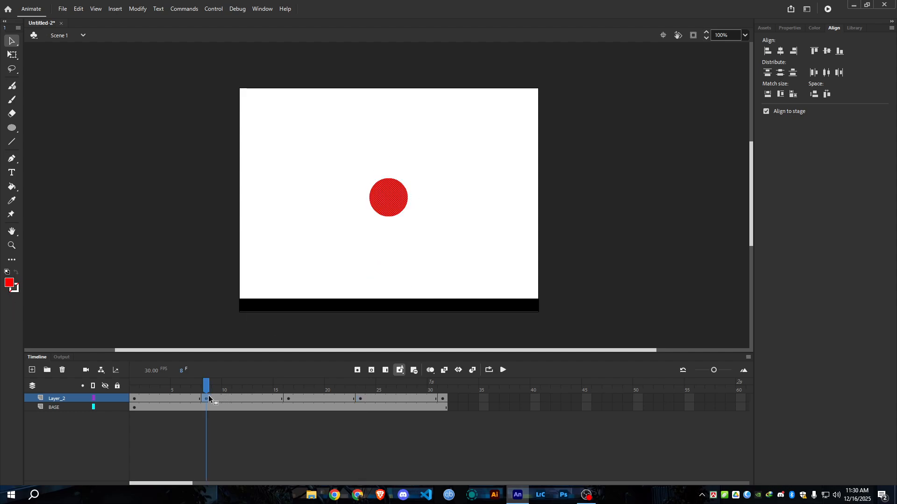
{"action": "left_click", "coordinate": [362, 400]}
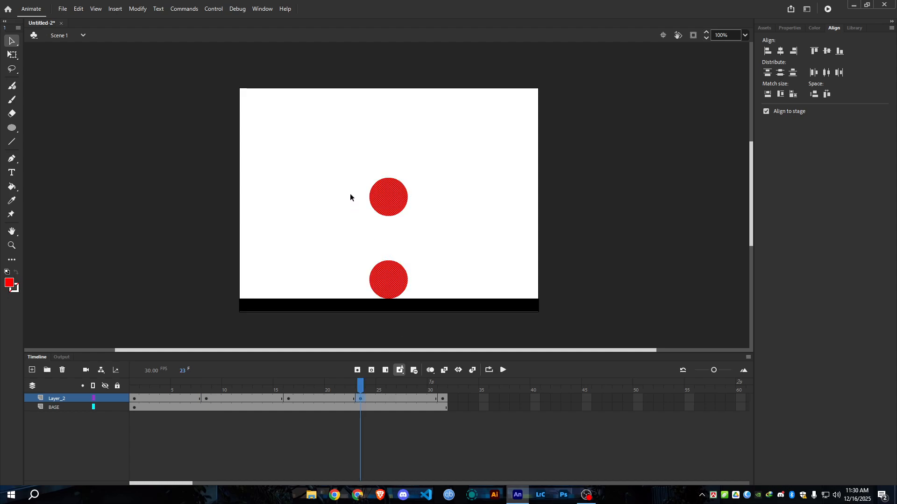
Undo the ball pasted at frame 23 of Layer_2 together with that frame's keyframe.
{"action": "key", "text": "ctrl+z"}
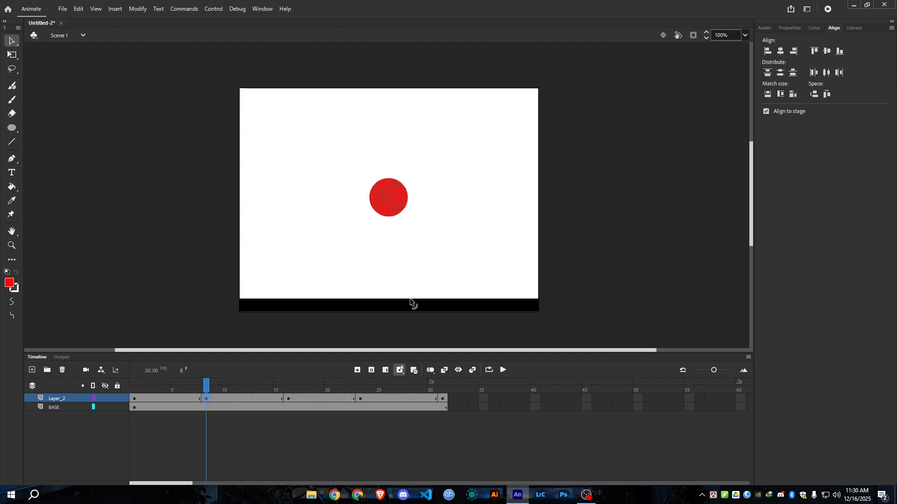
{"action": "key", "text": "ctrl+z"}
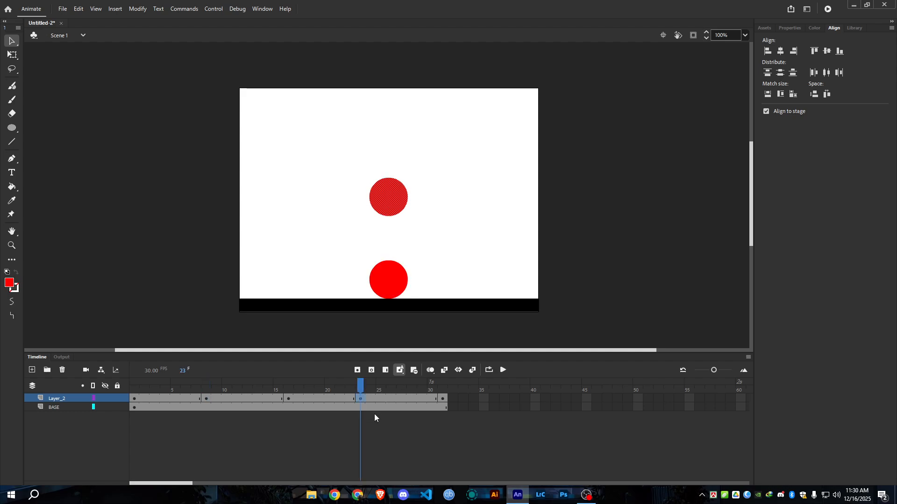
{"action": "key", "text": "ctrl+z"}
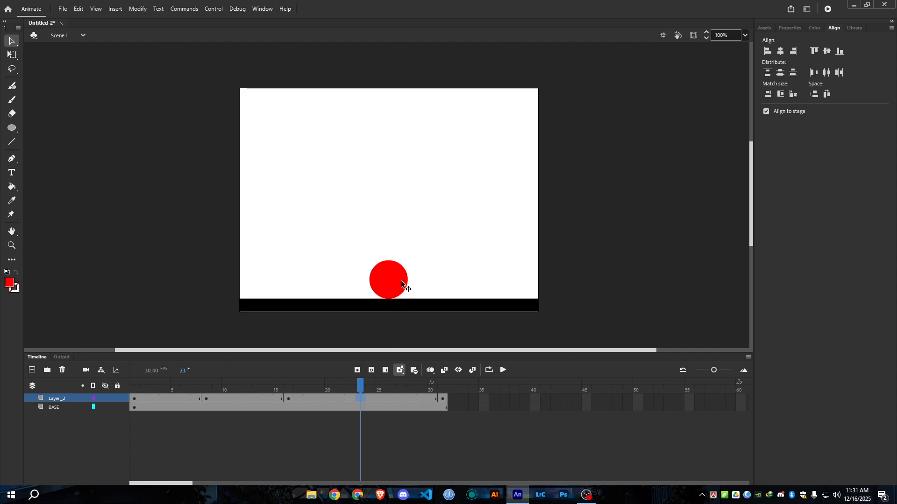
Copy the red ball from the keyframe at frame 8 of Layer_2.
{"action": "left_click", "coordinate": [206, 398]}
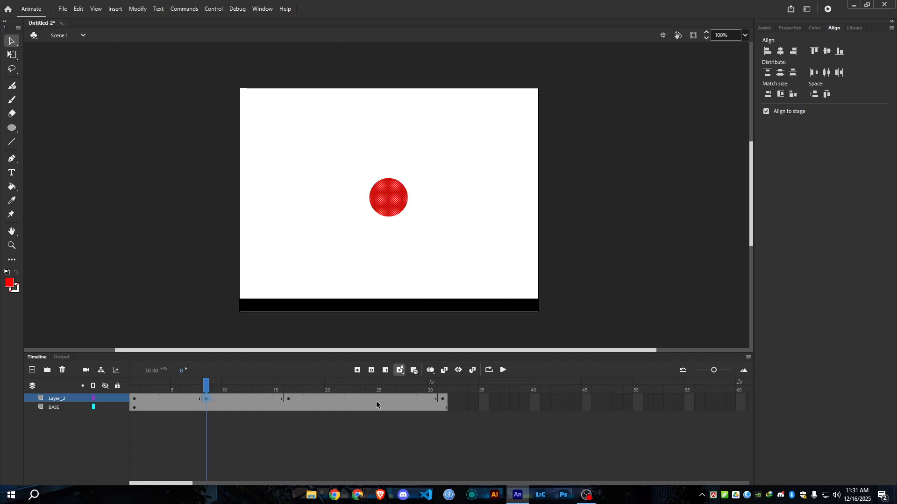
{"action": "left_click", "coordinate": [359, 398]}
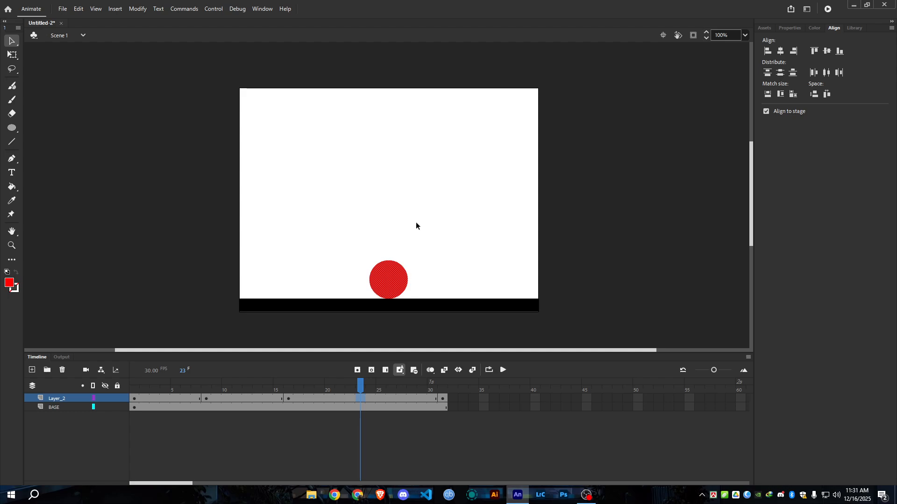
{"action": "left_click", "coordinate": [204, 399]}
{"action": "left_click_drag", "start_coordinate": [349, 166], "coordinate": [413, 226]}
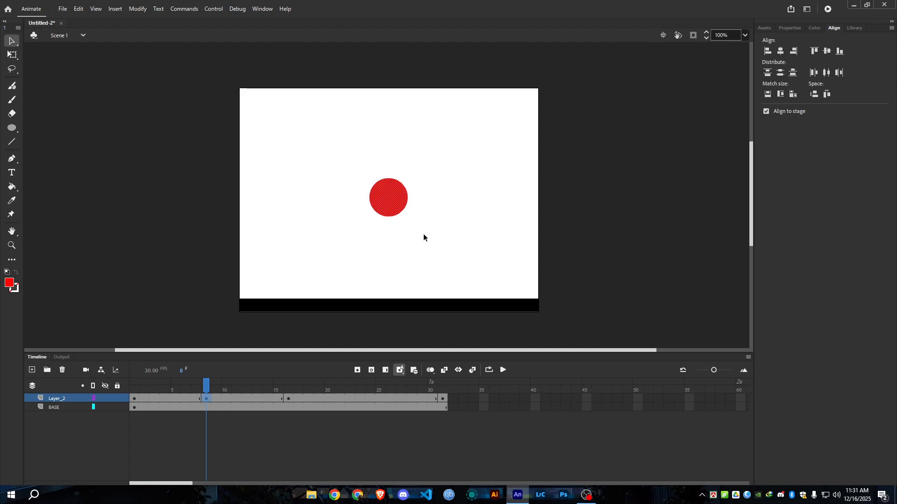
{"action": "left_click", "coordinate": [78, 9]}
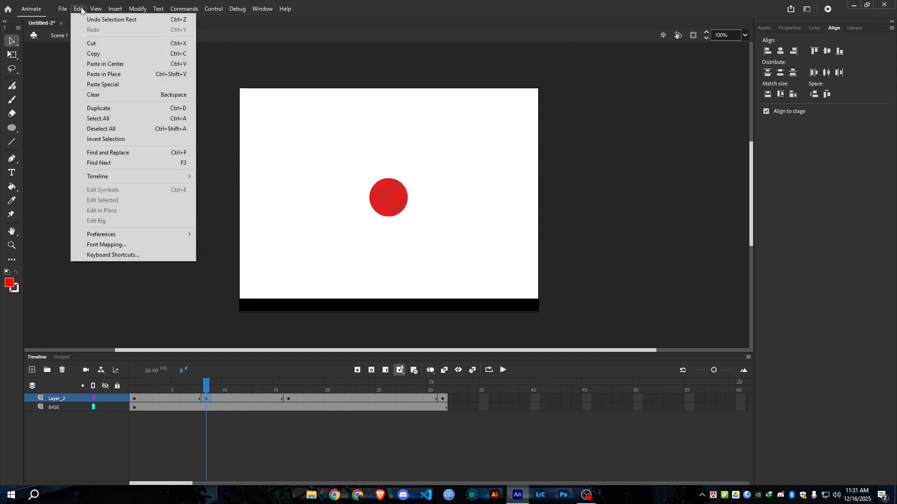
{"action": "left_click", "coordinate": [93, 53]}
Paste the copied ball in place at frame 22 of Layer_2 and compare that frame with frame 16.
{"action": "left_click", "coordinate": [350, 400]}
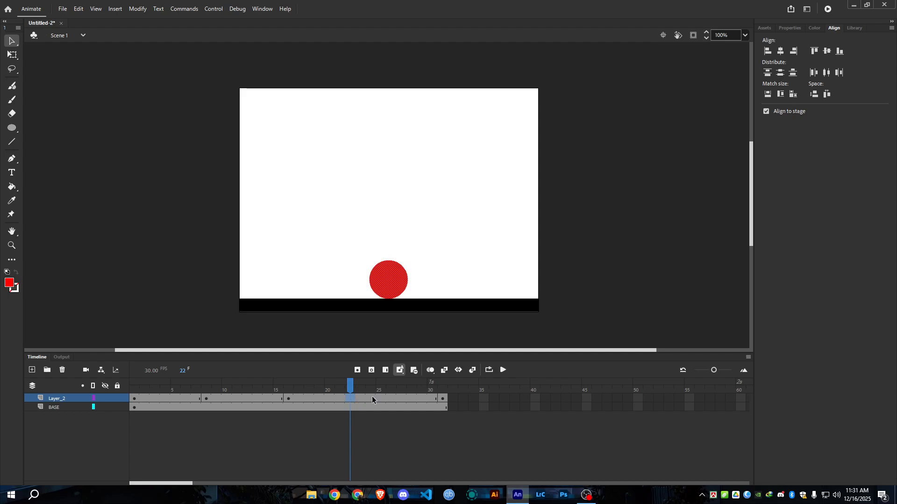
{"action": "left_click", "coordinate": [78, 8]}
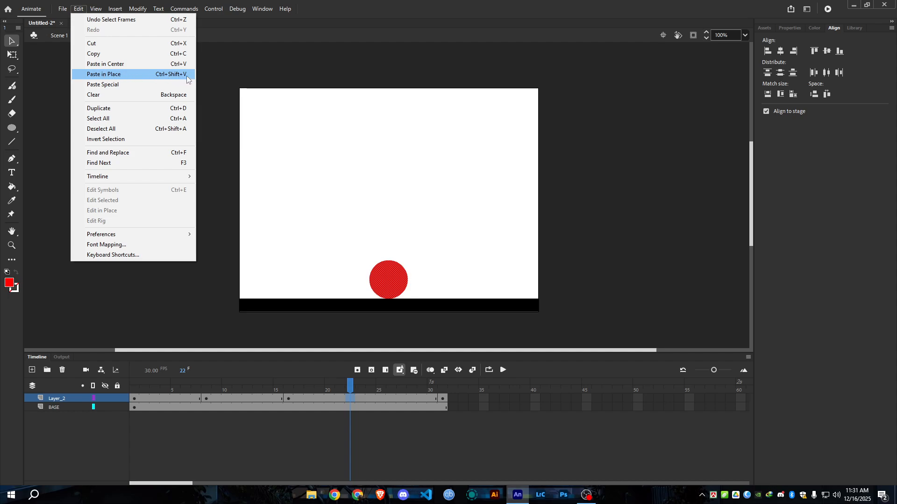
{"action": "left_click", "coordinate": [112, 75]}
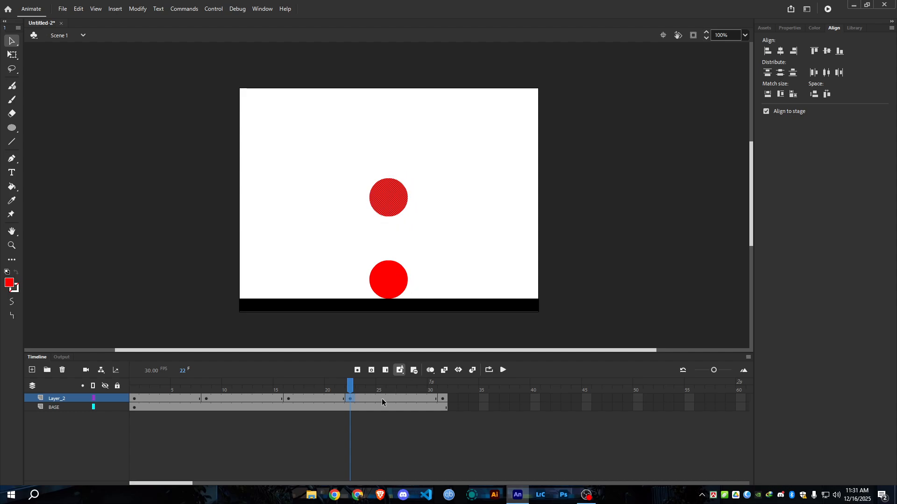
{"action": "left_click", "coordinate": [312, 430]}
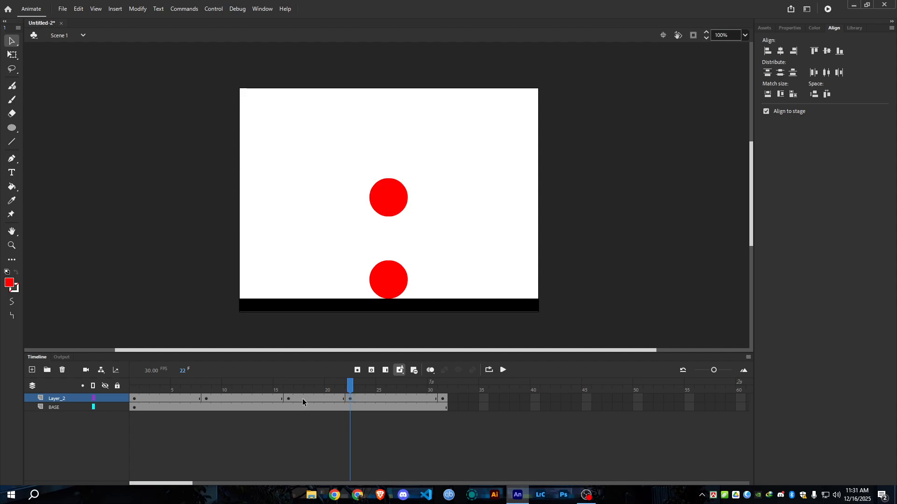
{"action": "left_click", "coordinate": [348, 399]}
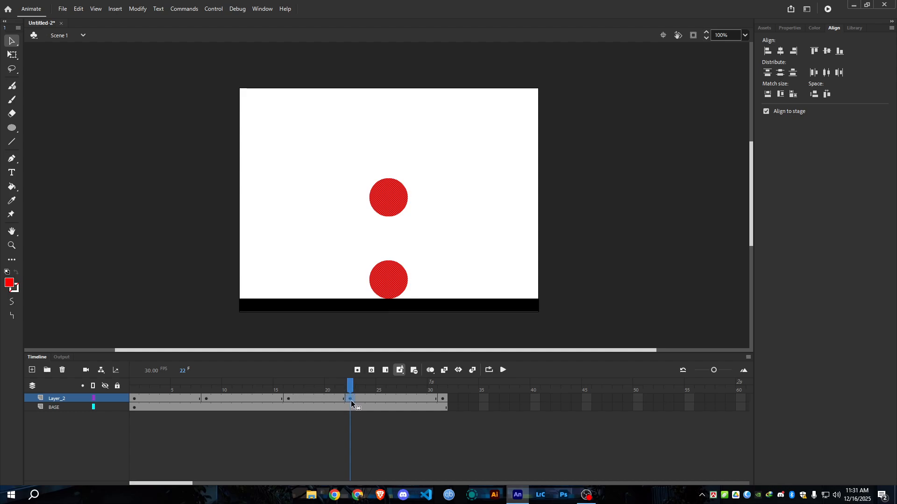
{"action": "left_click", "coordinate": [290, 398]}
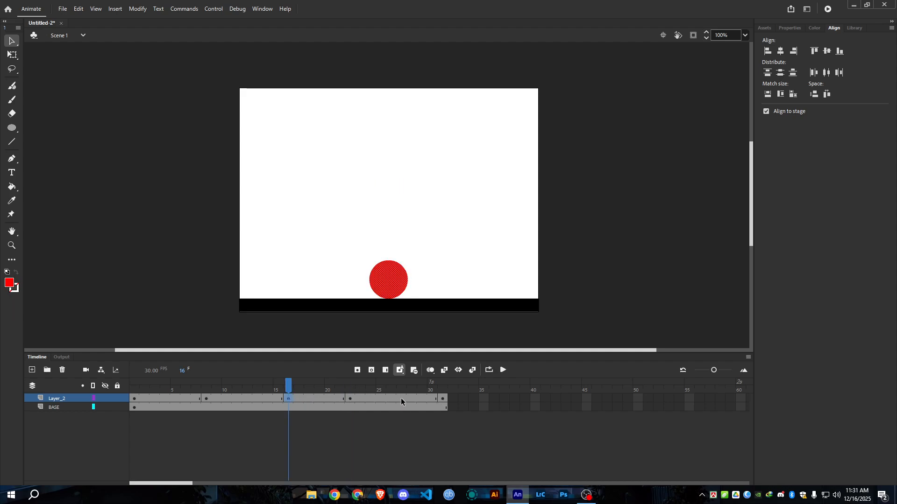
{"action": "left_click", "coordinate": [351, 400]}
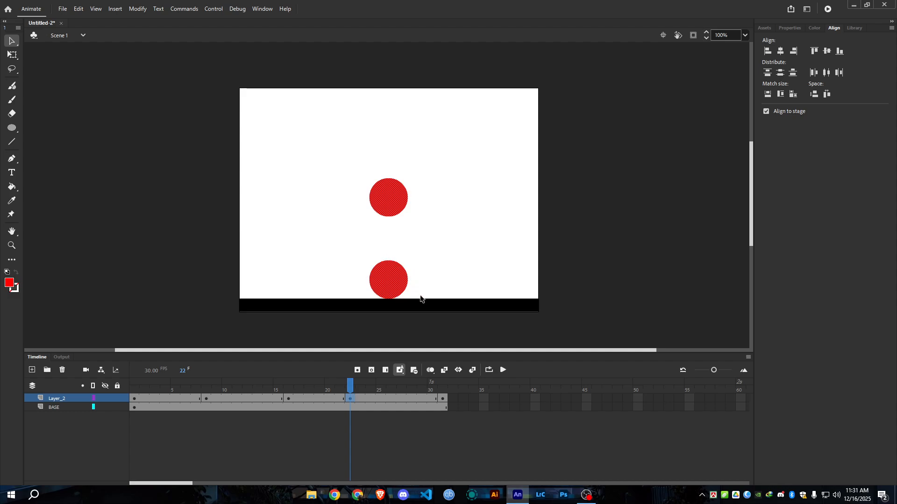
Try to delete the ground-level ball from frame 22 of Layer_2, undo the deletion, and reselect the ball.
{"action": "left_click", "coordinate": [352, 252]}
{"action": "left_click_drag", "start_coordinate": [350, 249], "coordinate": [427, 306]}
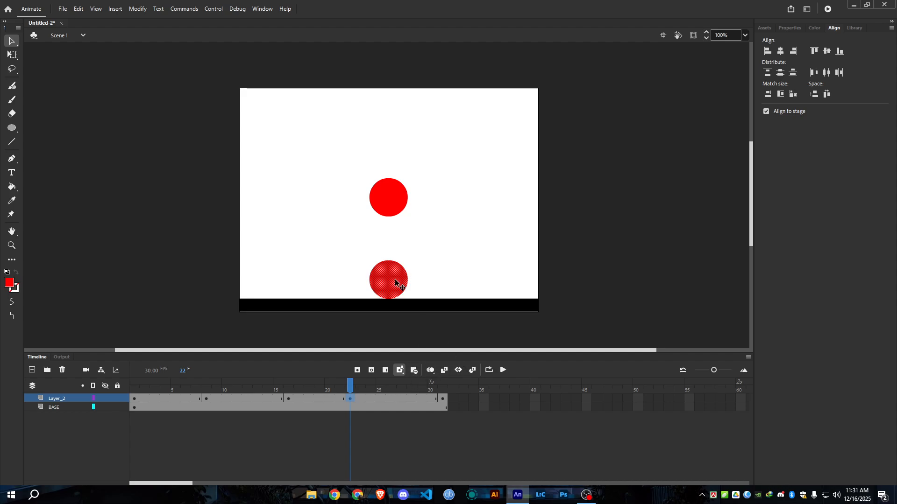
{"action": "key", "text": "Delete"}
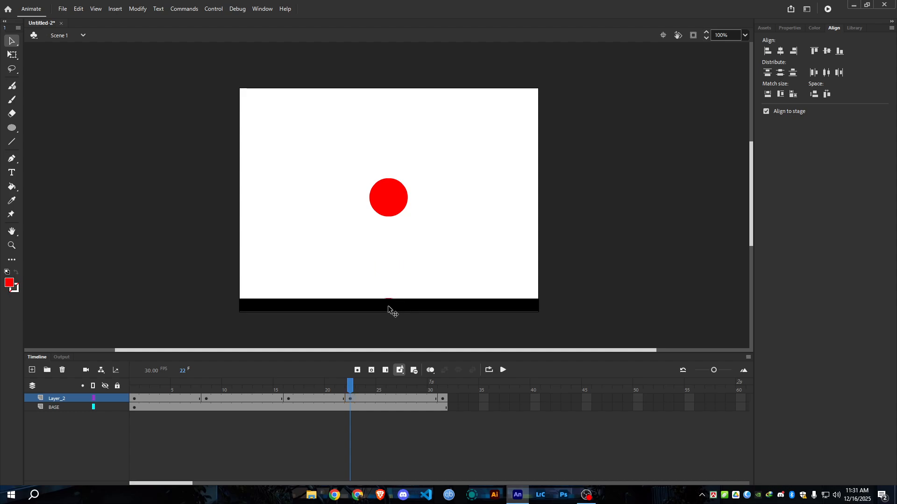
{"action": "key", "text": "ctrl+z"}
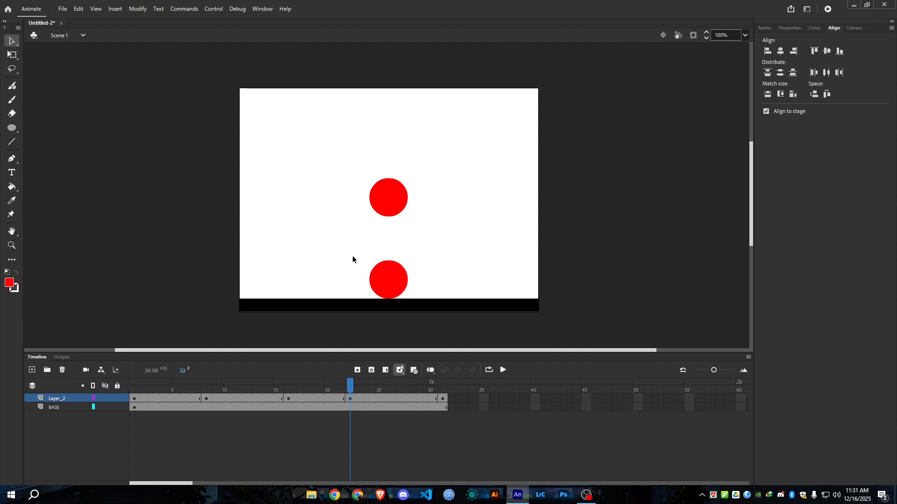
{"action": "left_click_drag", "start_coordinate": [352, 256], "coordinate": [424, 320]}
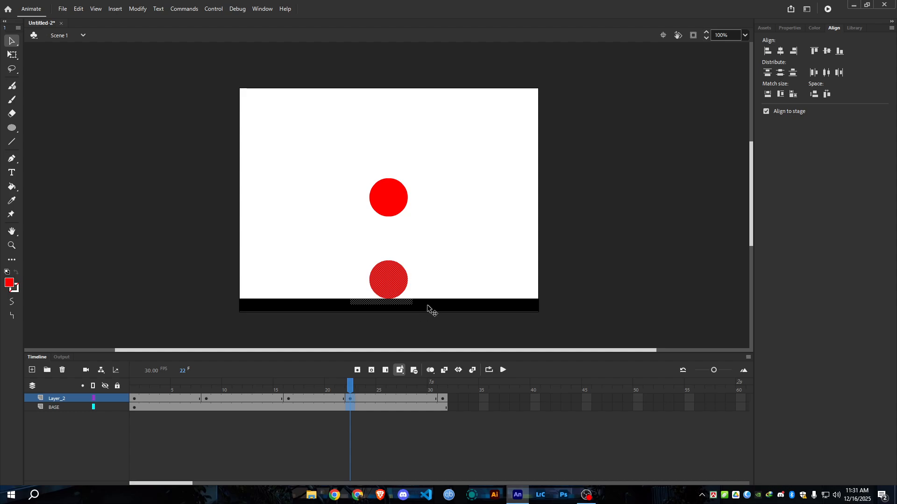
{"action": "left_click", "coordinate": [418, 304]}
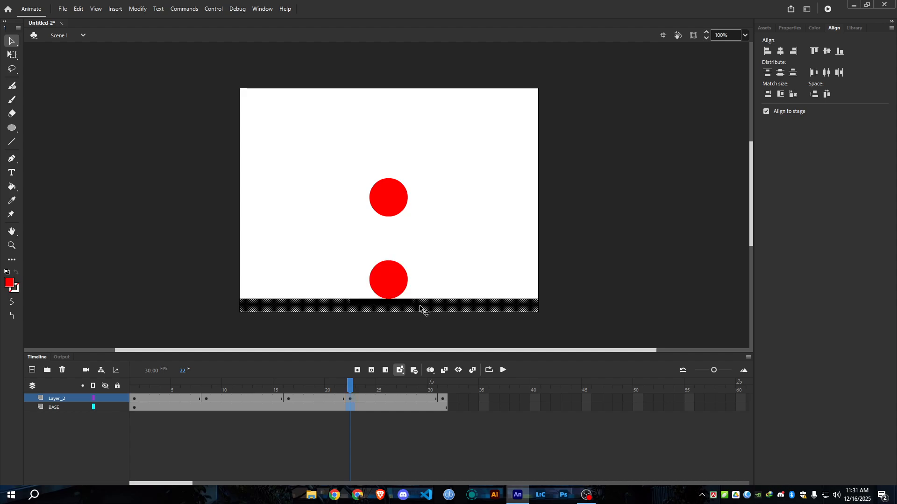
{"action": "left_click", "coordinate": [427, 321]}
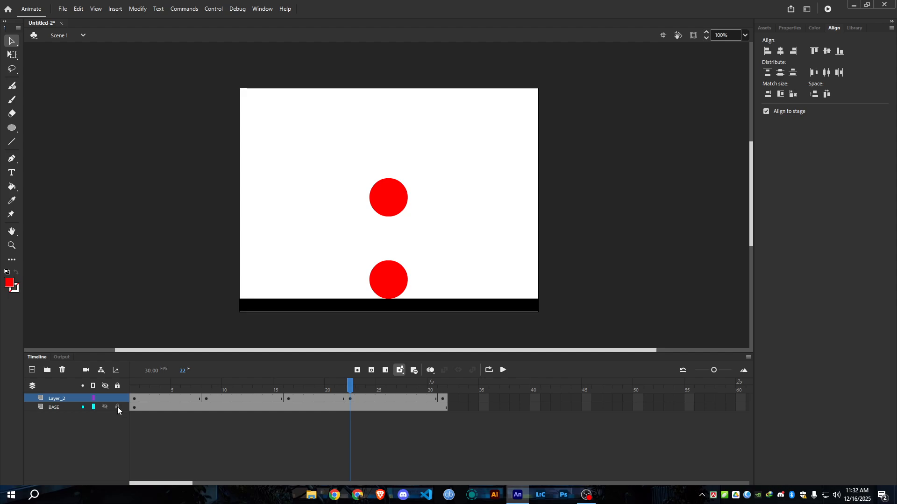
Lock the BASE layer and delete the ground-level ball from frame 22 of Layer_2.
{"action": "left_click_drag", "start_coordinate": [351, 251], "coordinate": [421, 305]}
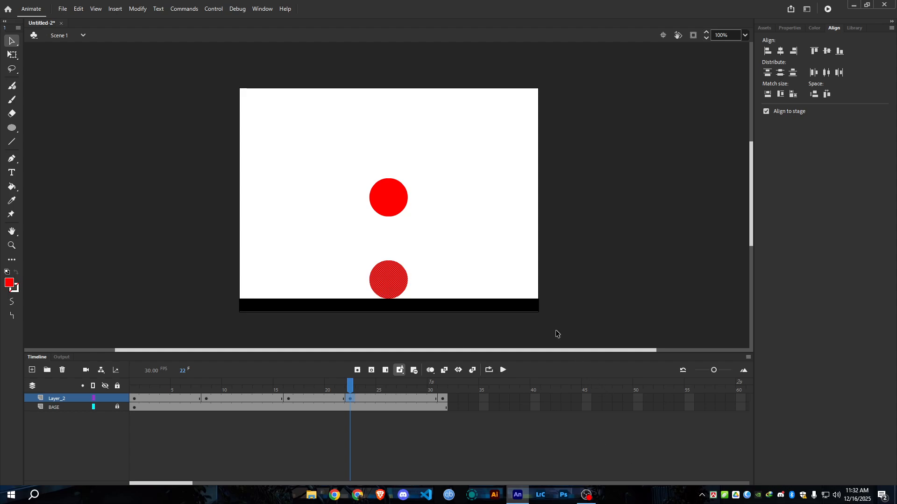
{"action": "key", "text": "Delete"}
{"action": "left_click", "coordinate": [349, 398]}
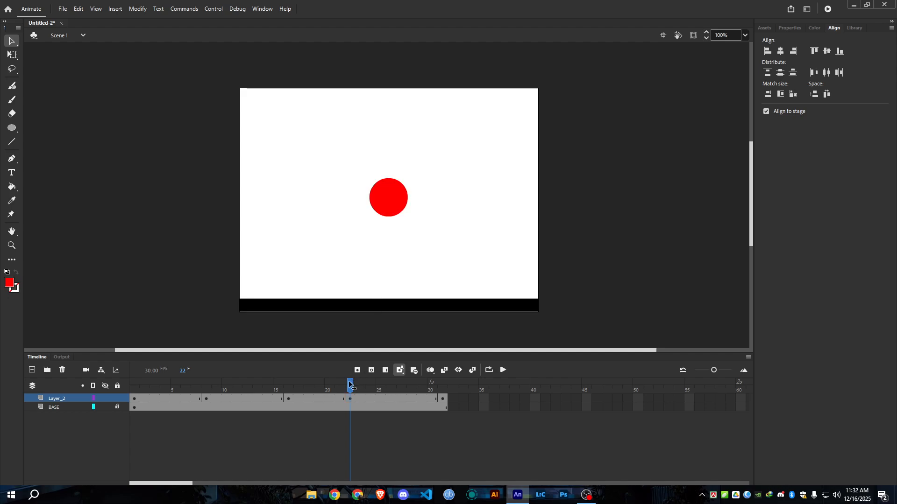
Compare the ball's position at frames 16, 8 and 1 of Layer_2.
{"action": "left_click", "coordinate": [289, 392]}
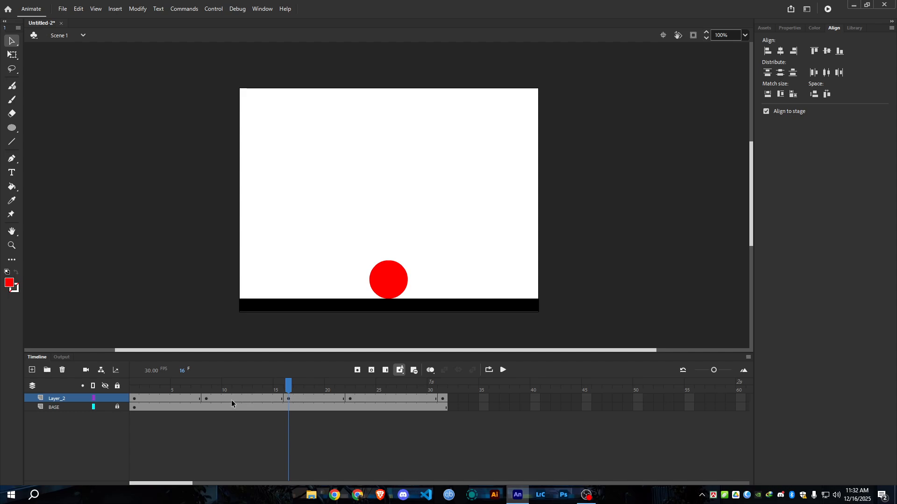
{"action": "left_click", "coordinate": [206, 398]}
{"action": "left_click", "coordinate": [290, 397]}
{"action": "left_click", "coordinate": [207, 398]}
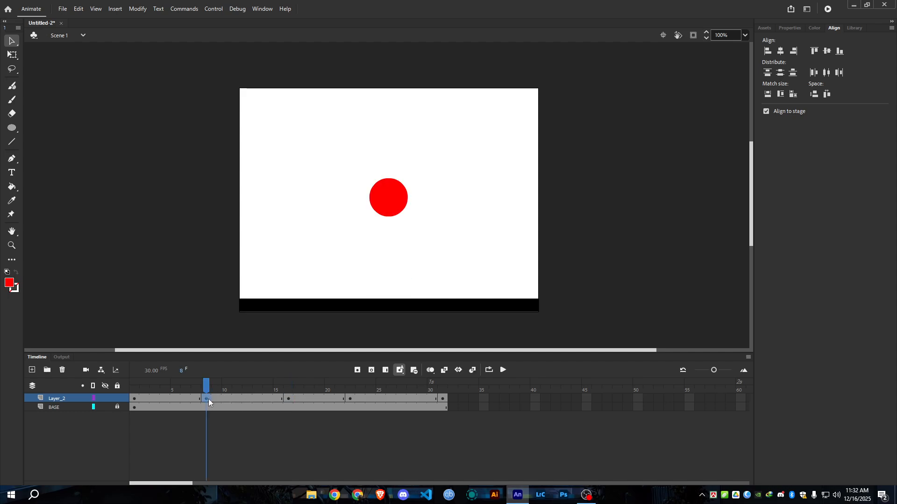
{"action": "left_click", "coordinate": [207, 401]}
{"action": "left_click", "coordinate": [139, 399]}
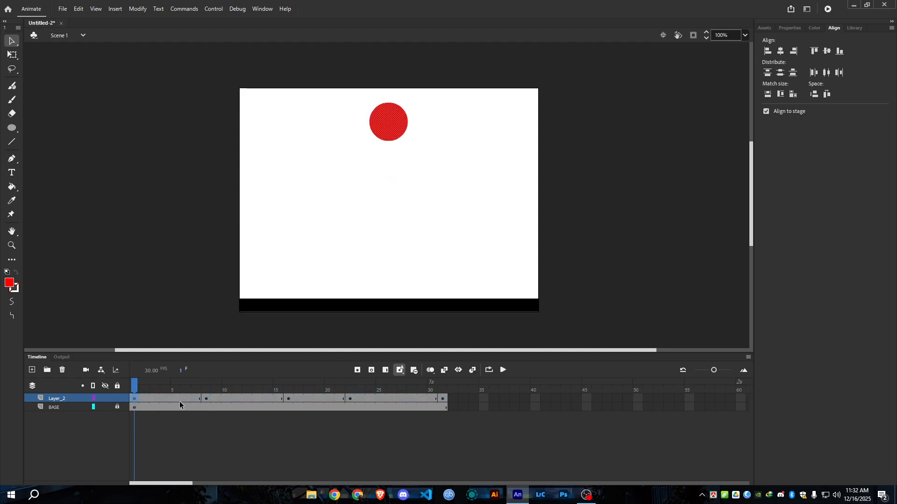
{"action": "left_click", "coordinate": [204, 400]}
{"action": "left_click", "coordinate": [135, 398]}
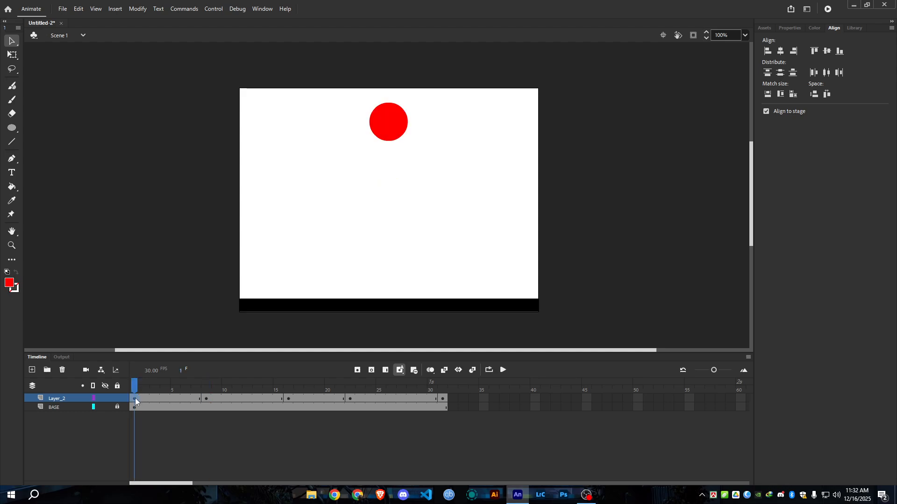
With onion skinning on and extended to frame 8, add a keyframe at frame 4 of Layer_2 and move the ball midway between its frame 1 and 8 positions.
{"action": "left_click", "coordinate": [167, 399]}
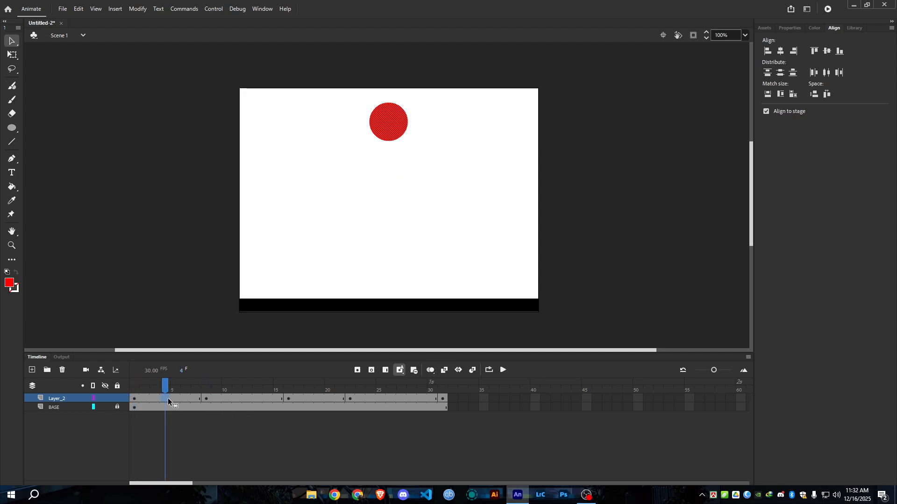
{"action": "left_click", "coordinate": [430, 370]}
{"action": "left_click_drag", "start_coordinate": [181, 391], "coordinate": [207, 392]}
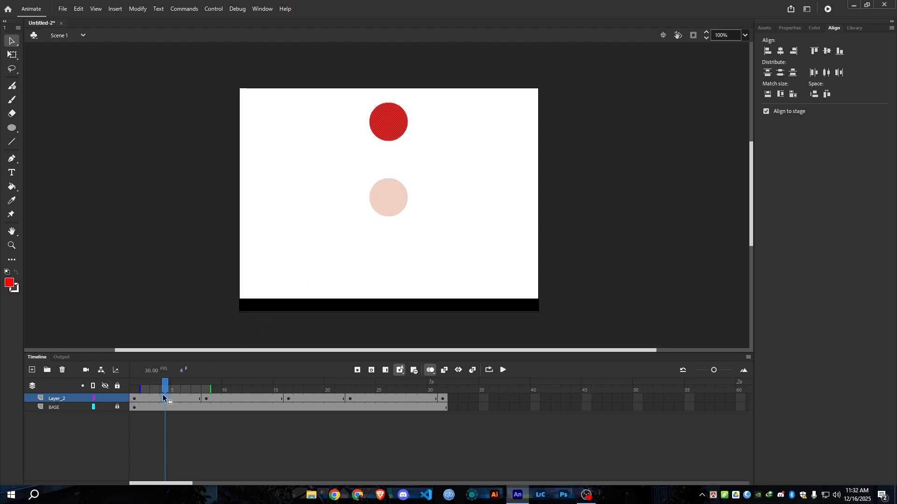
{"action": "left_click", "coordinate": [358, 370]}
{"action": "left_click_drag", "start_coordinate": [351, 97], "coordinate": [396, 169]}
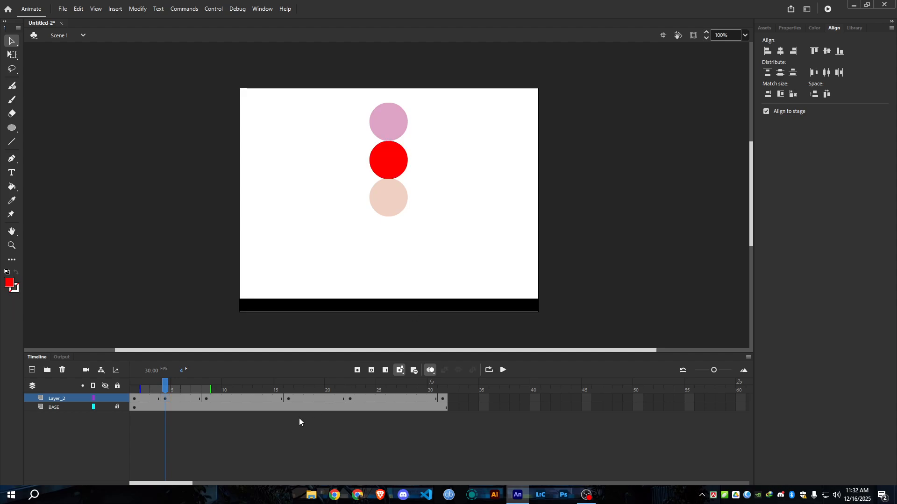
Add a keyframe at frame 27 of Layer_2 and move the ball midway between its positions at frames 22 and 31.
{"action": "left_click", "coordinate": [354, 400]}
{"action": "left_click", "coordinate": [443, 404]}
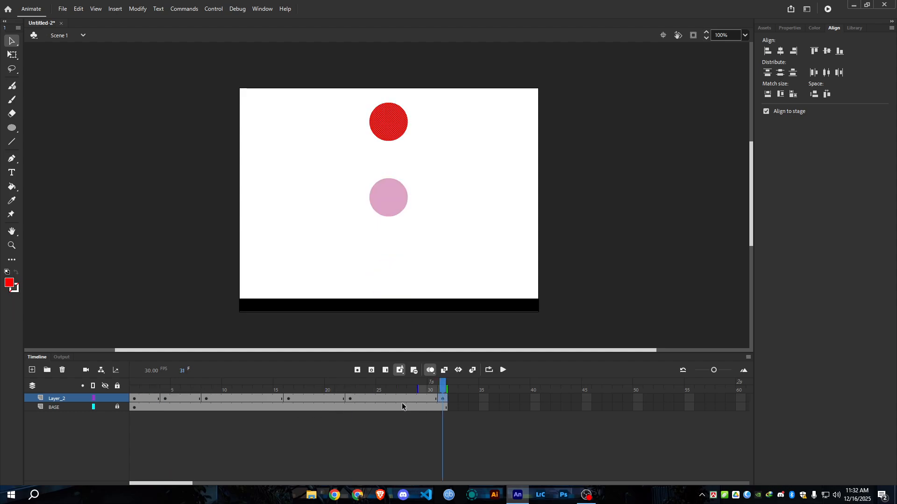
{"action": "left_click", "coordinate": [400, 398]}
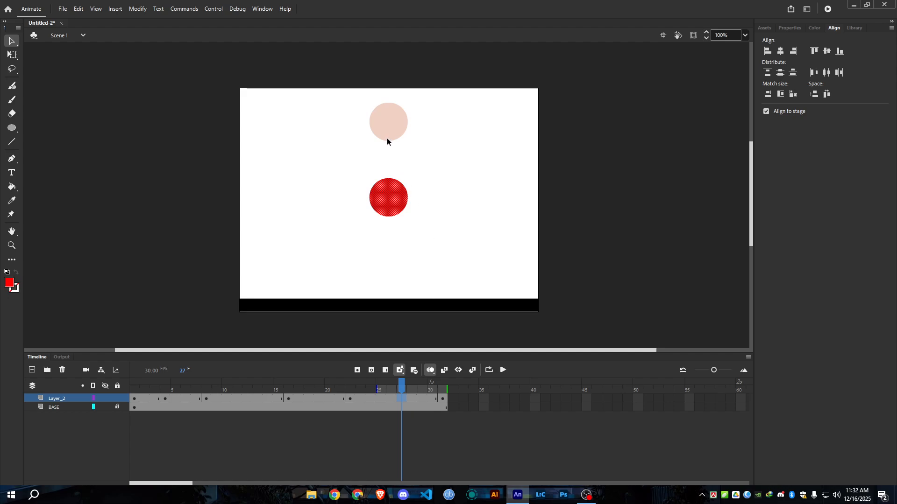
{"action": "left_click", "coordinate": [358, 371]}
{"action": "left_click_drag", "start_coordinate": [357, 167], "coordinate": [418, 232]}
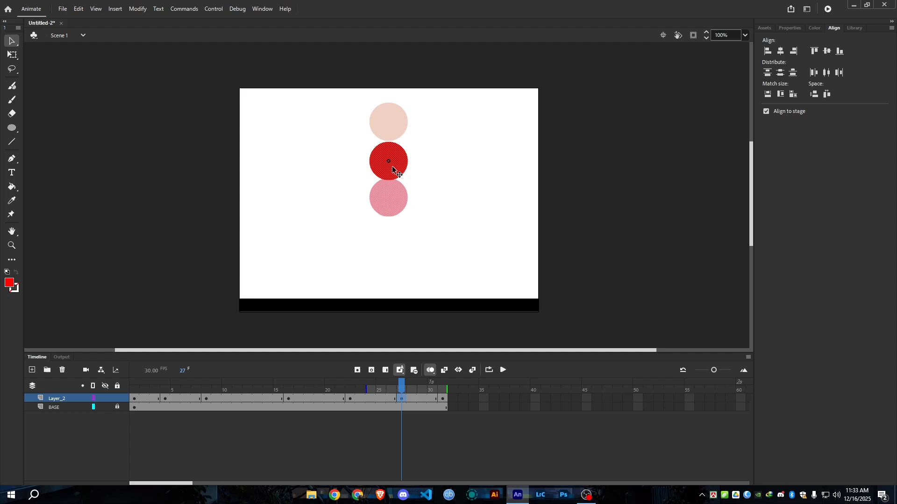
{"action": "left_click_drag", "start_coordinate": [391, 166], "coordinate": [391, 165]}
{"action": "left_click", "coordinate": [567, 245]}
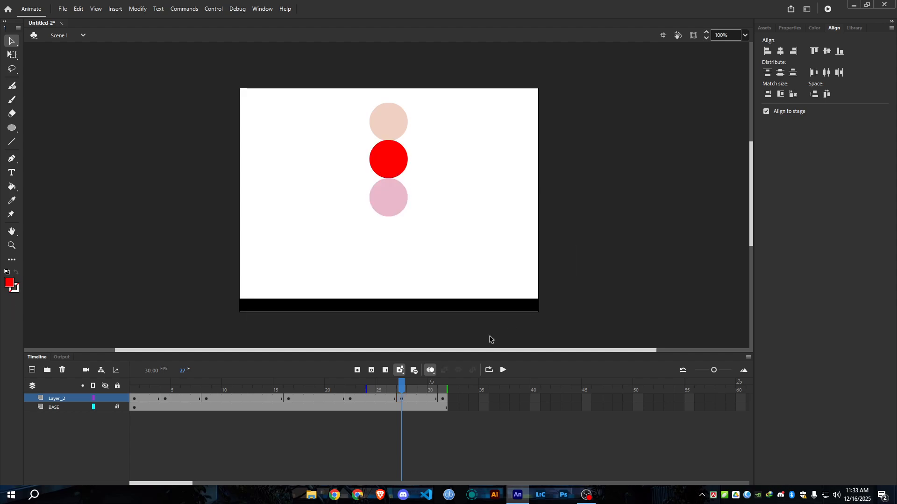
Turn off onion skinning and scrub the animation from frame 1 to frame 23.
{"action": "left_click_drag", "start_coordinate": [401, 386], "coordinate": [138, 373]}
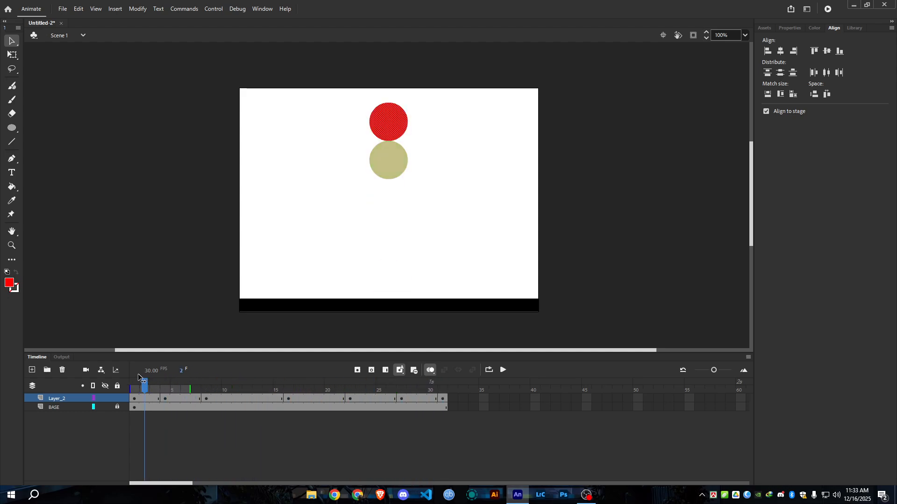
{"action": "left_click", "coordinate": [435, 370]}
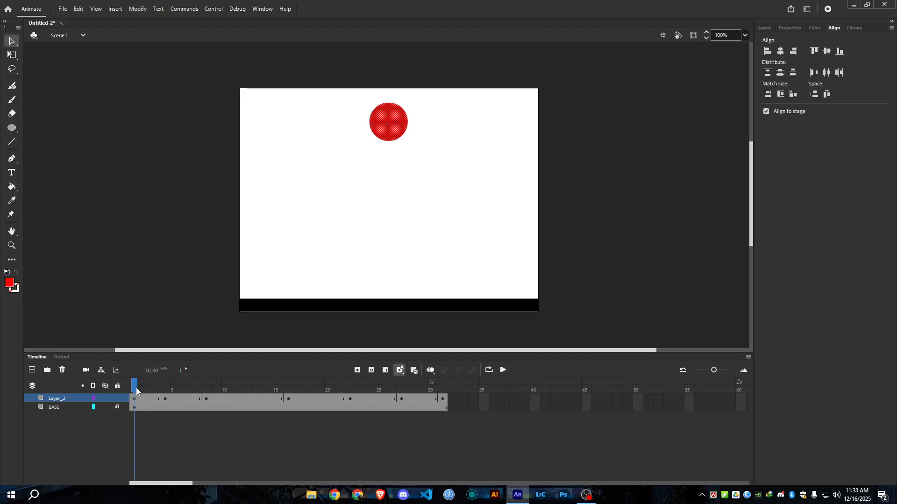
{"action": "left_click_drag", "start_coordinate": [136, 387], "coordinate": [355, 403]}
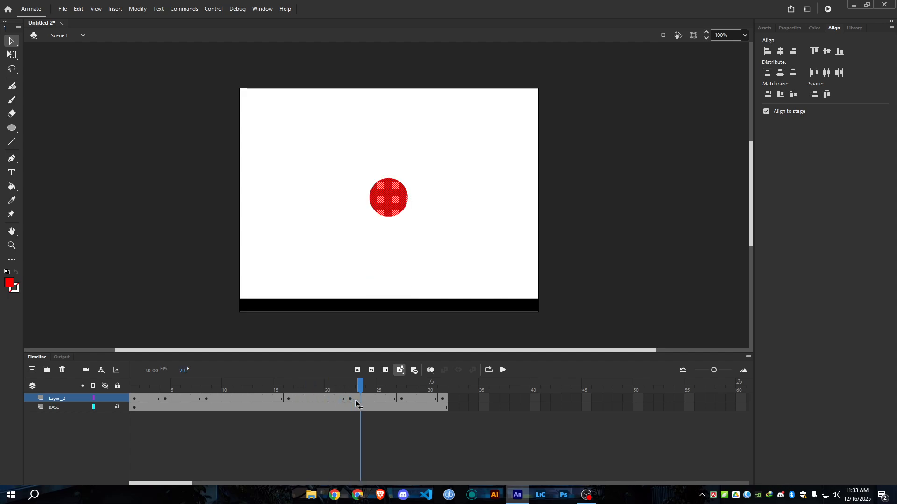
Play the animation to its end and check the ball's ground contact at frame 16 of Layer_2.
{"action": "key", "text": "Return"}
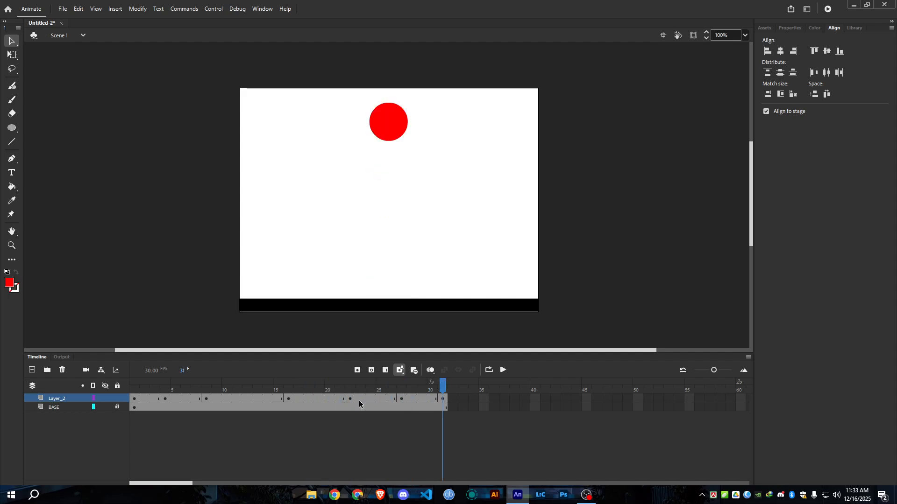
{"action": "left_click", "coordinate": [288, 398]}
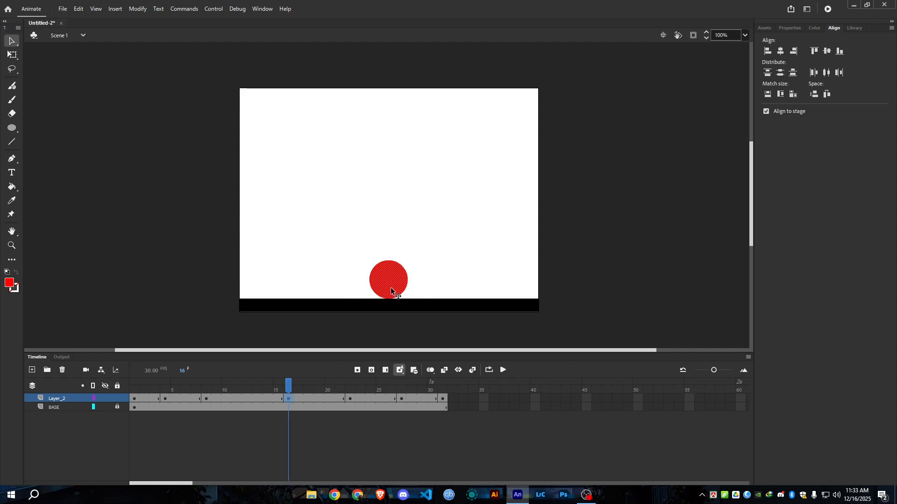
{"action": "left_click", "coordinate": [403, 329]}
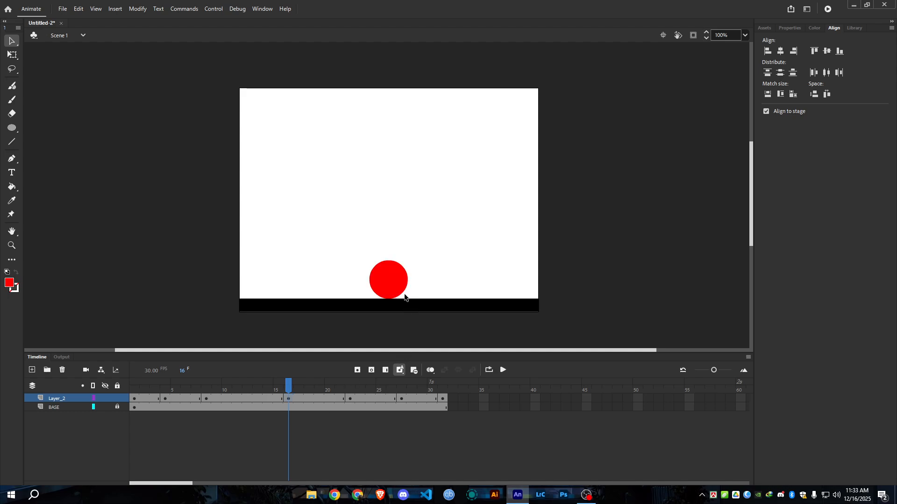
{"action": "left_click", "coordinate": [288, 398]}
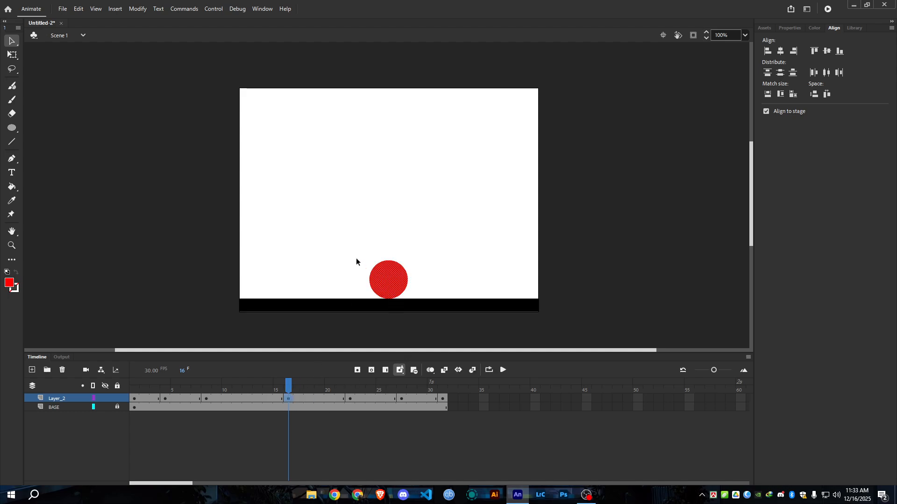
At frame 16, move the ball's transformation point to its bottom edge and use Free Transform to squash it slightly towards the ground.
{"action": "left_click_drag", "start_coordinate": [356, 258], "coordinate": [428, 314]}
{"action": "left_click", "coordinate": [12, 54]}
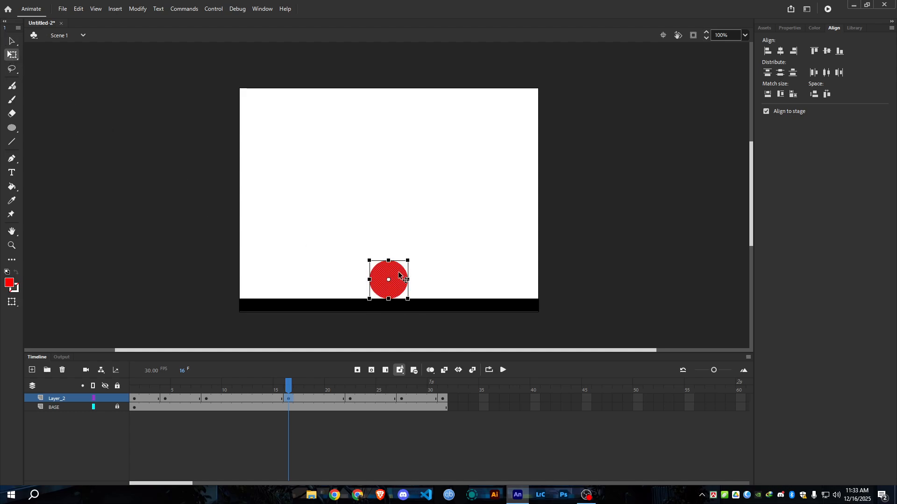
{"action": "mouse_move", "coordinate": [389, 260]}
{"action": "left_mouse_down"}
{"action": "mouse_move", "coordinate": [391, 250]}
{"action": "mouse_move", "coordinate": [390, 262]}
{"action": "left_mouse_up"}
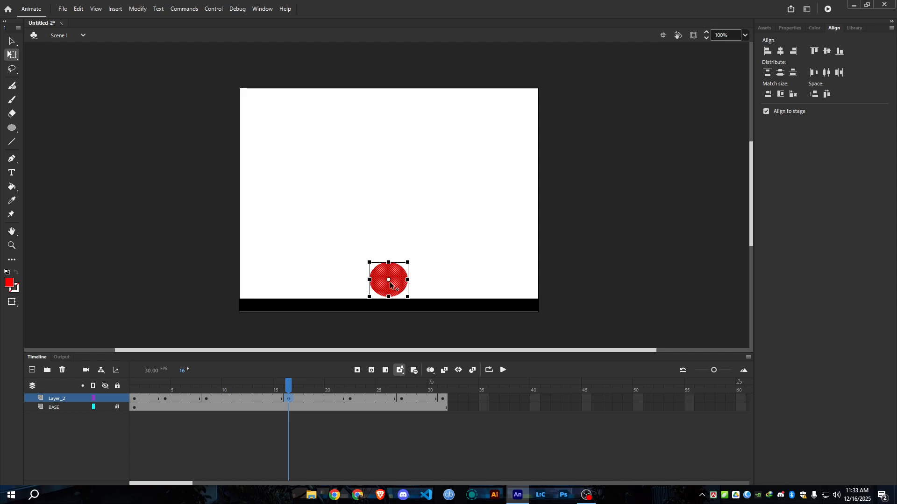
{"action": "key", "text": "ctrl+z"}
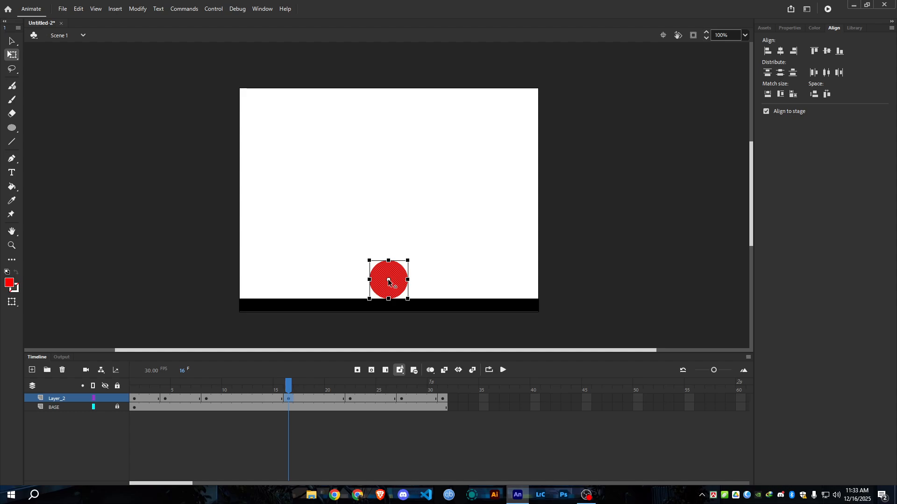
{"action": "left_click_drag", "start_coordinate": [388, 280], "coordinate": [388, 299]}
{"action": "left_click_drag", "start_coordinate": [388, 261], "coordinate": [389, 265]}
{"action": "left_click", "coordinate": [569, 269]}
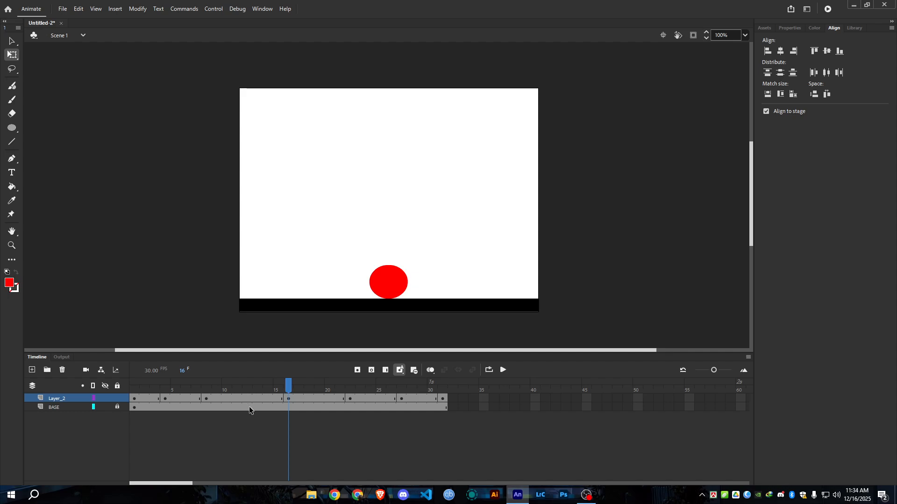
Create classic tweens across frames 1 to 31 of Layer_2.
{"action": "left_click", "coordinate": [137, 399]}
{"action": "left_click", "coordinate": [165, 399]}
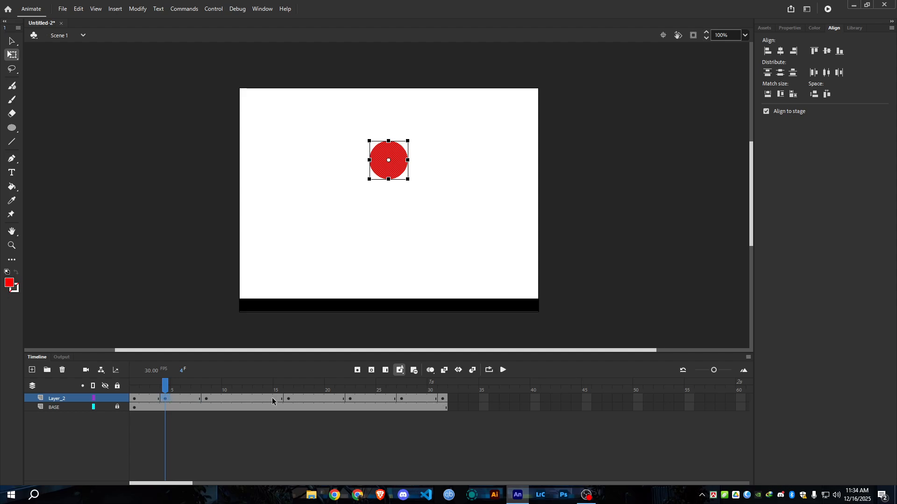
{"action": "left_click_drag", "start_coordinate": [165, 386], "coordinate": [125, 389]}
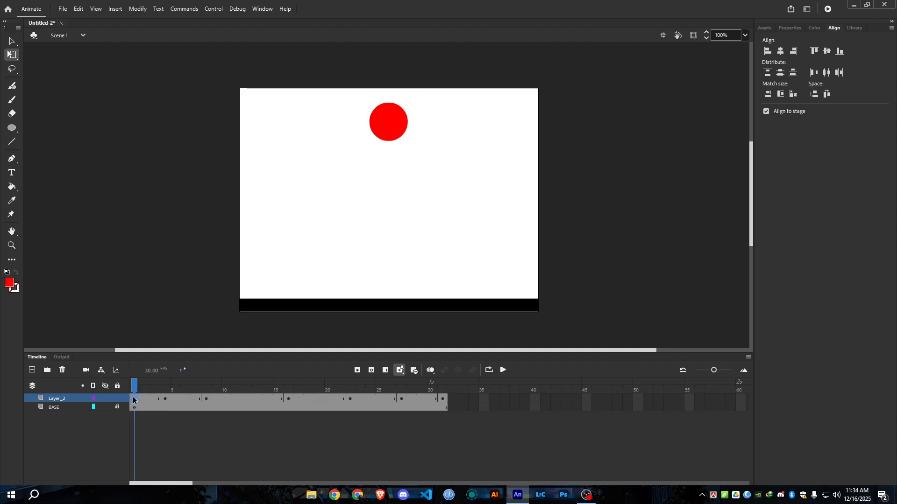
{"action": "left_click", "coordinate": [133, 399]}
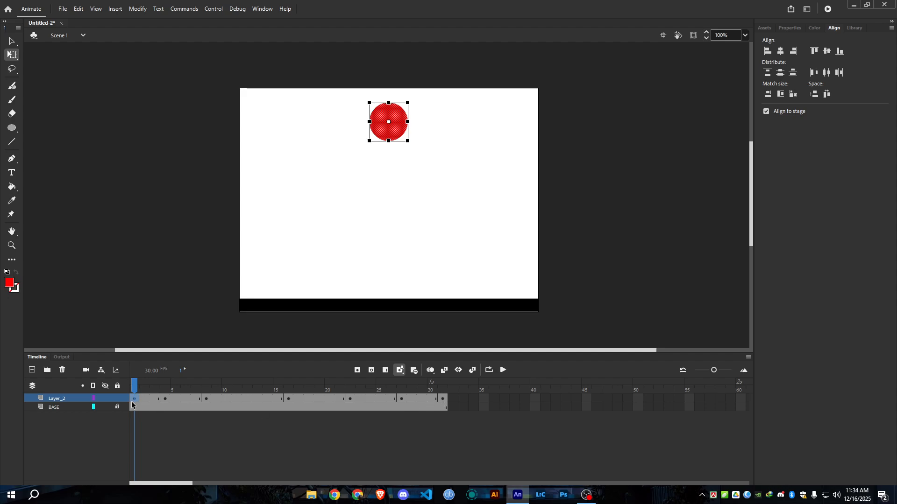
{"action": "left_click", "coordinate": [444, 399], "text": "shift"}
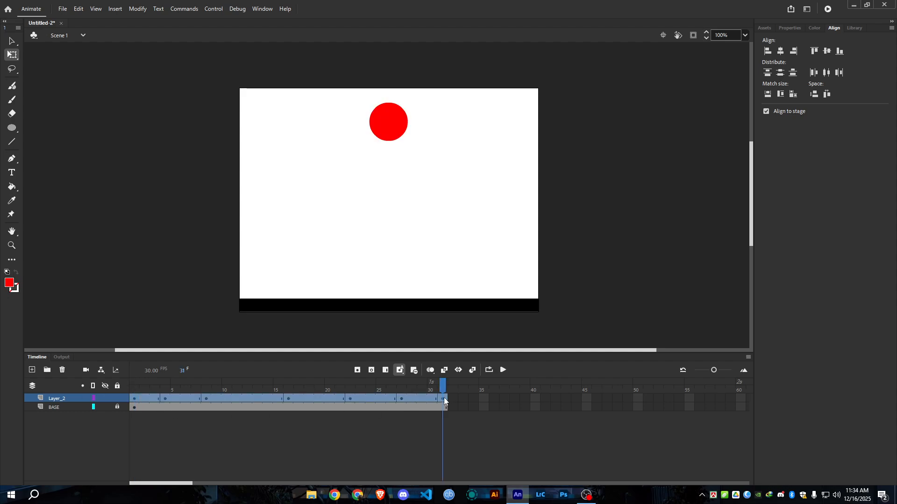
{"action": "right_click", "coordinate": [354, 399]}
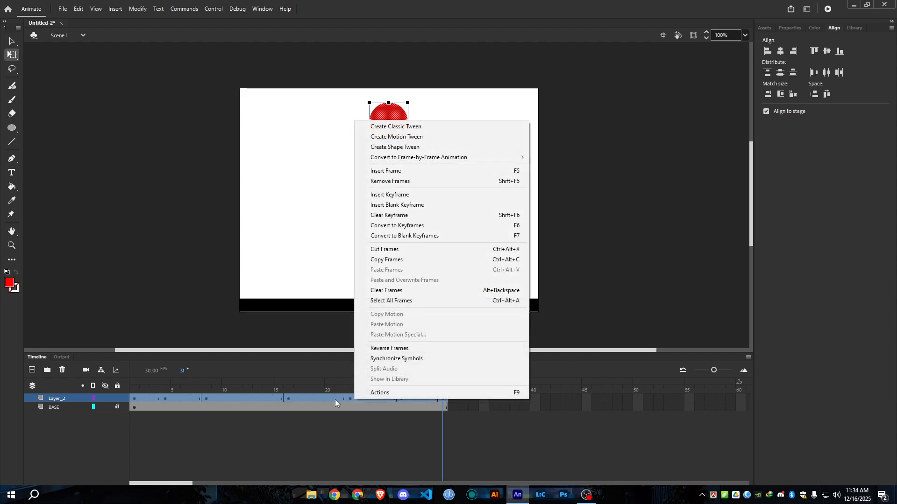
{"action": "left_click", "coordinate": [407, 127]}
{"action": "left_click", "coordinate": [336, 449]}
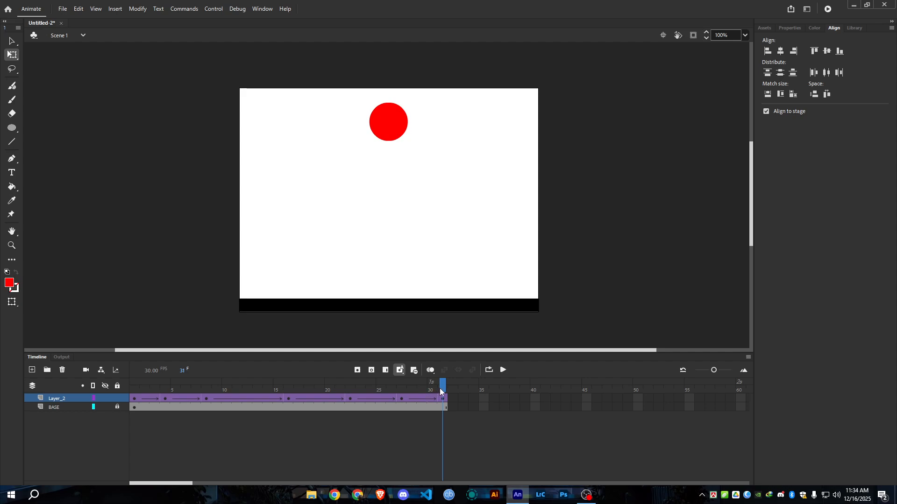
Scrub and play the tweened bounce, turn on loop playback over frames 1 to 31, and preview the loop before stopping it.
{"action": "left_click_drag", "start_coordinate": [441, 388], "coordinate": [134, 394]}
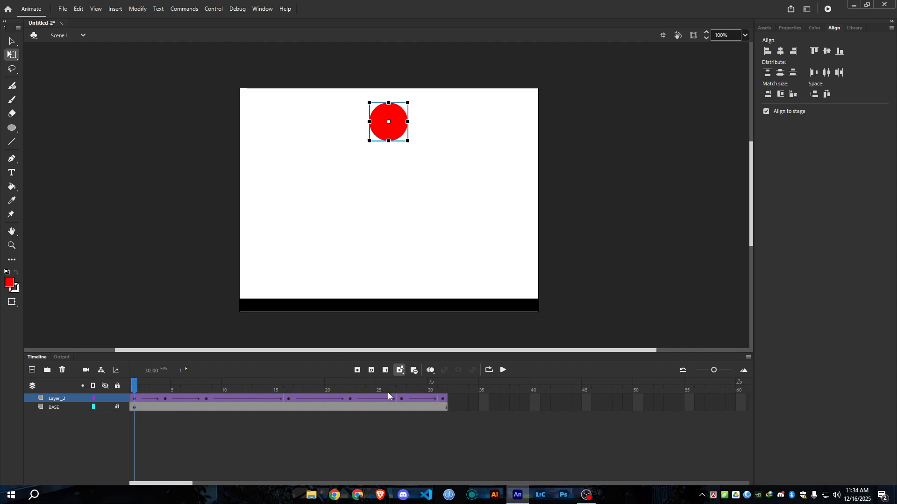
{"action": "left_click", "coordinate": [504, 370]}
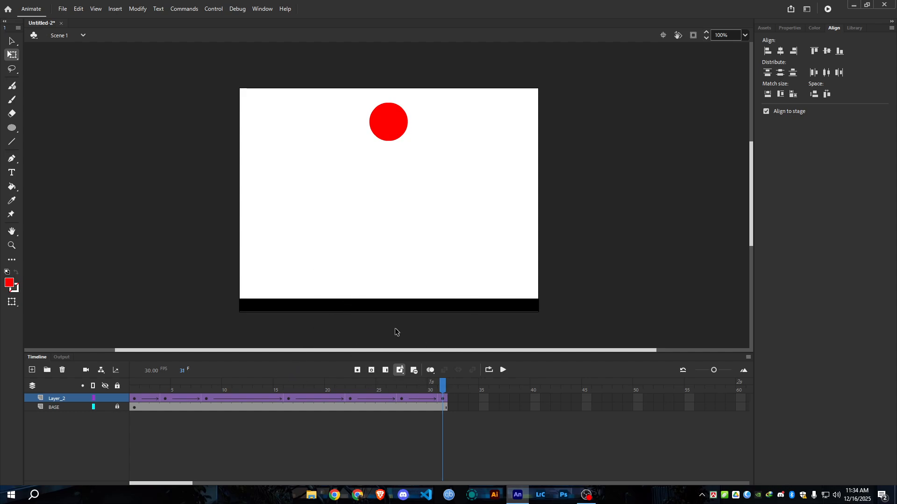
{"action": "left_click", "coordinate": [488, 370]}
{"action": "left_click_drag", "start_coordinate": [441, 387], "coordinate": [122, 386]}
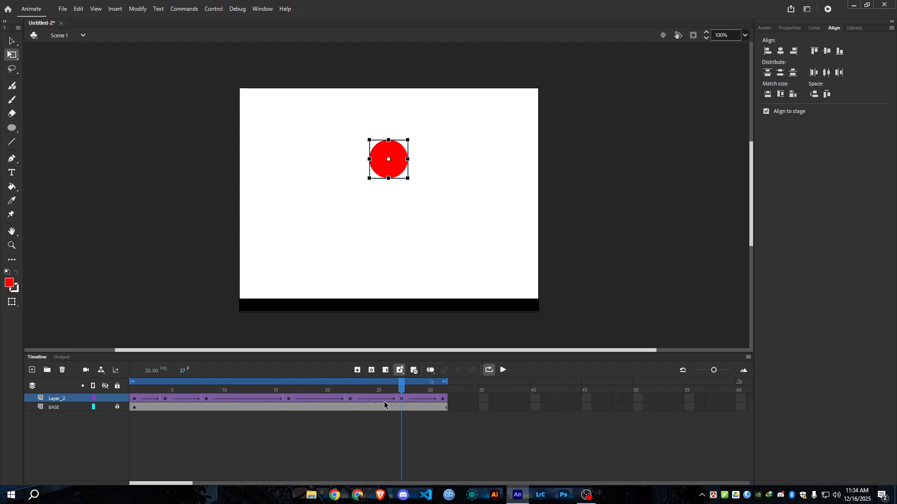
{"action": "left_click_drag", "start_coordinate": [403, 387], "coordinate": [446, 395]}
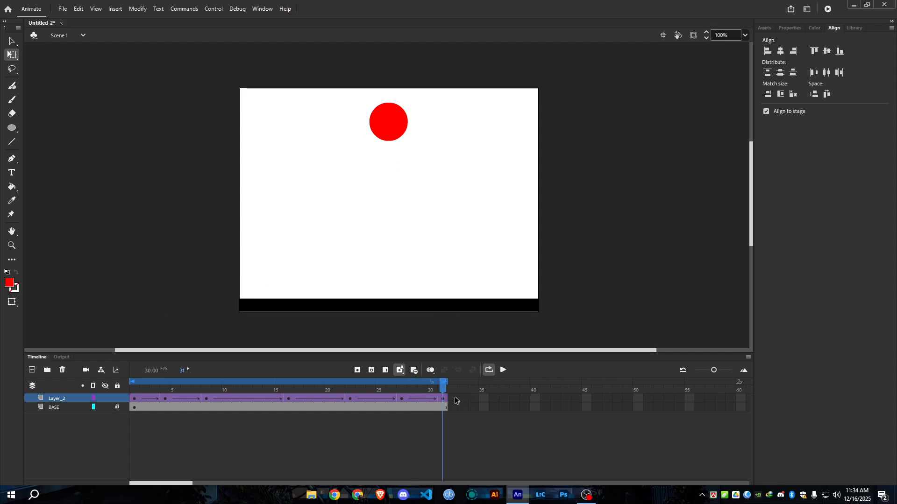
{"action": "left_click_drag", "start_coordinate": [444, 390], "coordinate": [163, 403]}
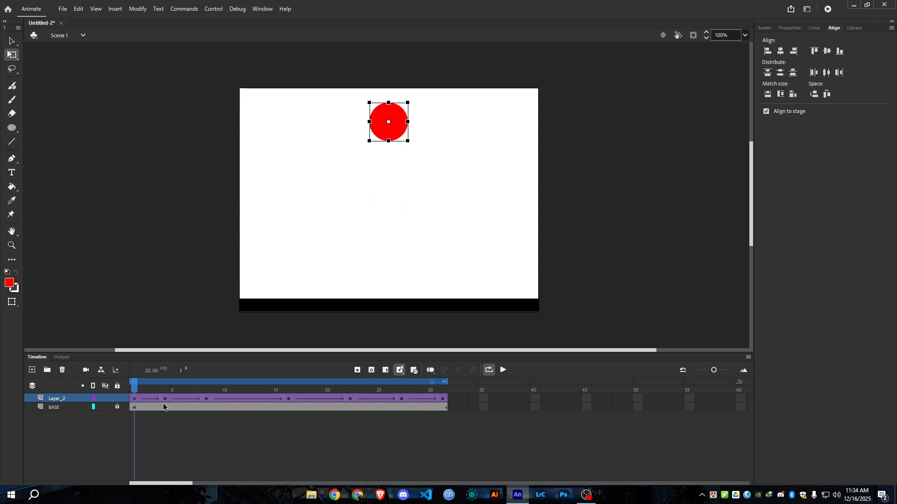
{"action": "left_click", "coordinate": [503, 370]}
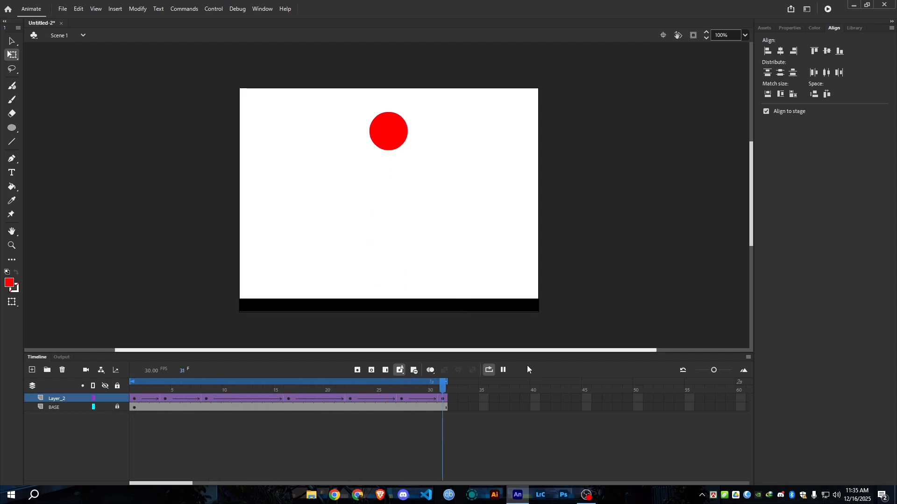
{"action": "left_click", "coordinate": [504, 372]}
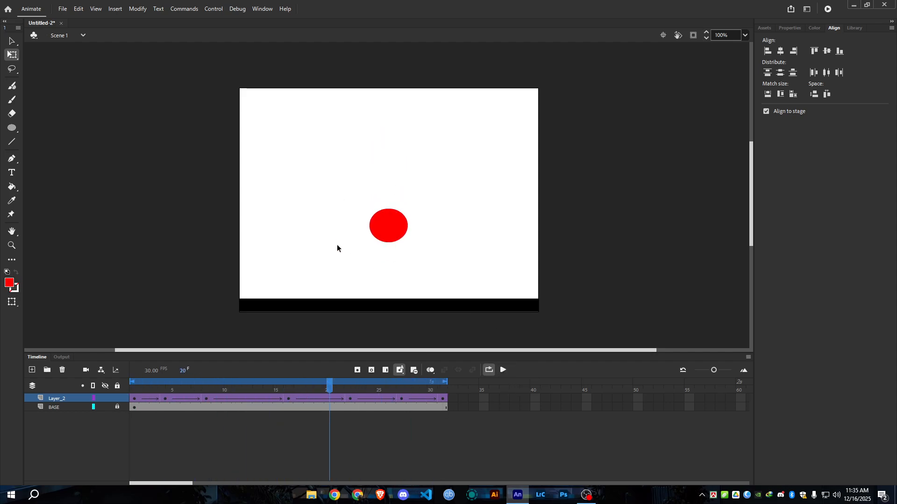
Scrub to frame 31 and compare the ball's position there with frames 2 and 3 of Layer_2.
{"action": "left_click_drag", "start_coordinate": [327, 385], "coordinate": [444, 404]}
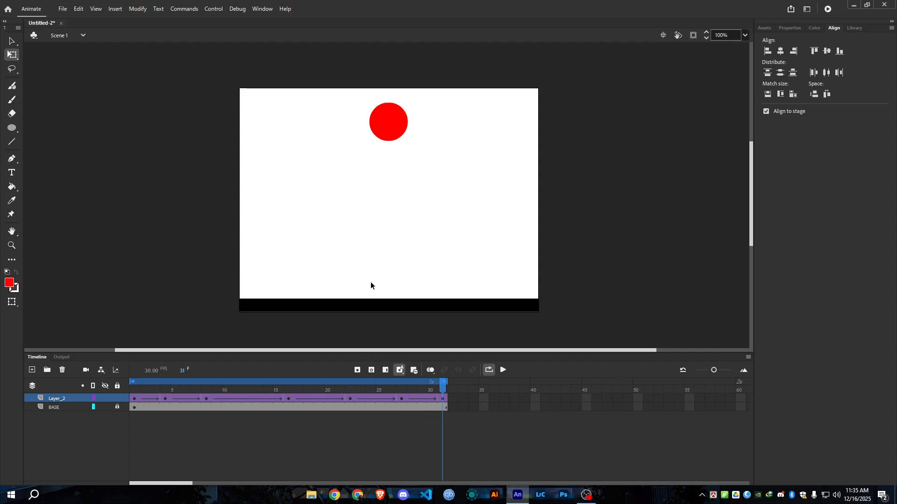
{"action": "left_click", "coordinate": [141, 397]}
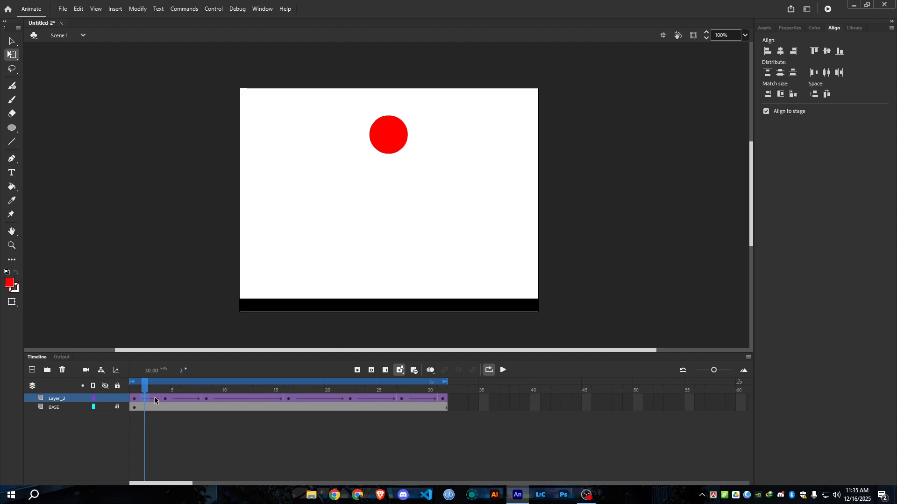
{"action": "left_click", "coordinate": [155, 396]}
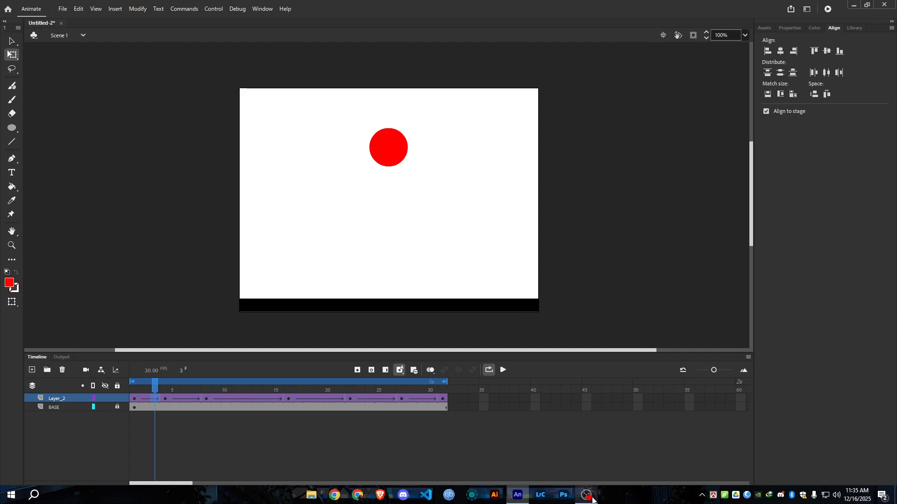
{"action": "mouse_move", "coordinate": [592, 500]}
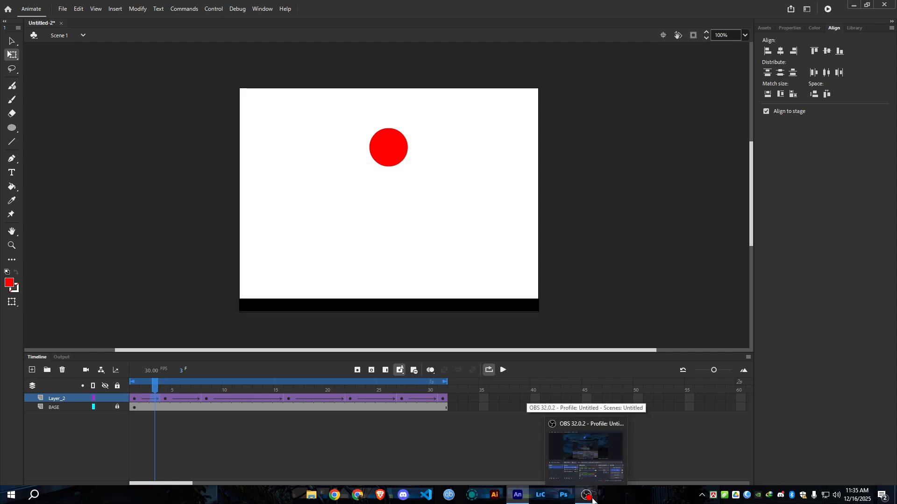
{"action": "left_click", "coordinate": [592, 500]}
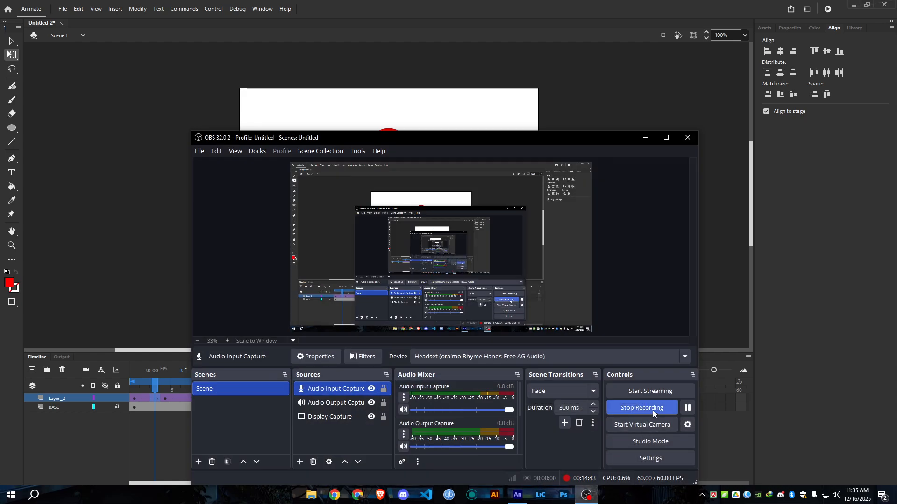